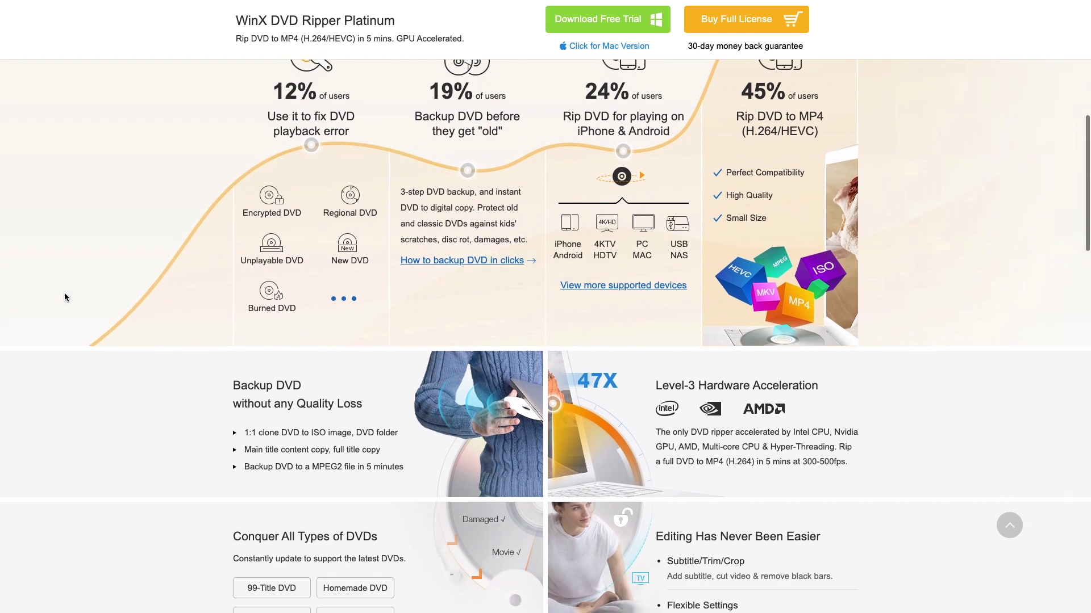
Look through the feature overview on the WinX DVD Ripper Platinum product page
scroll(65, 297, "down", 3)
scroll(64, 297, "down", 8)
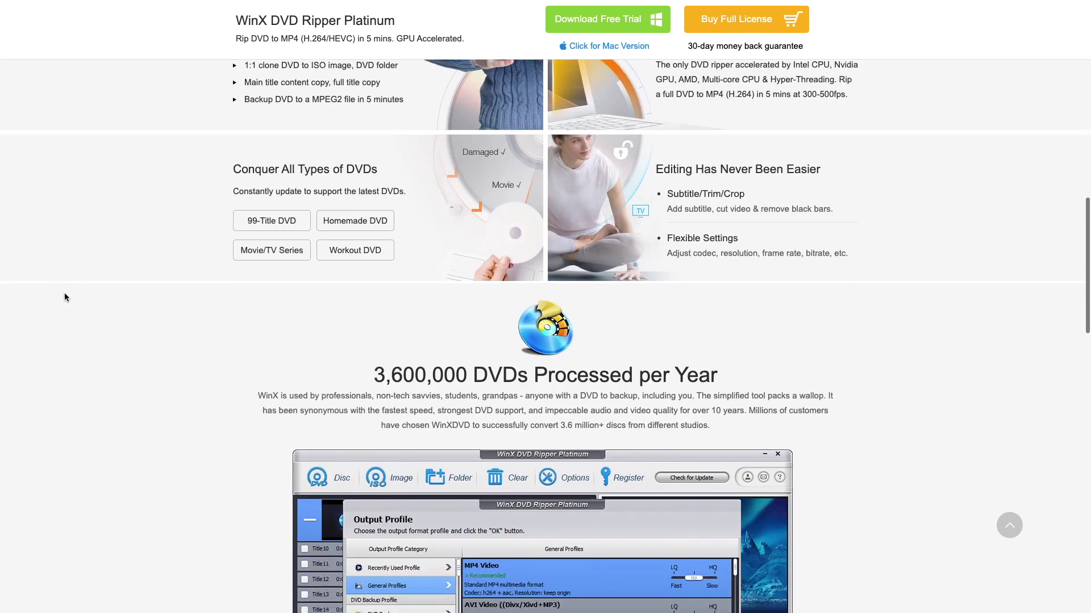
scroll(64, 297, "down", 4)
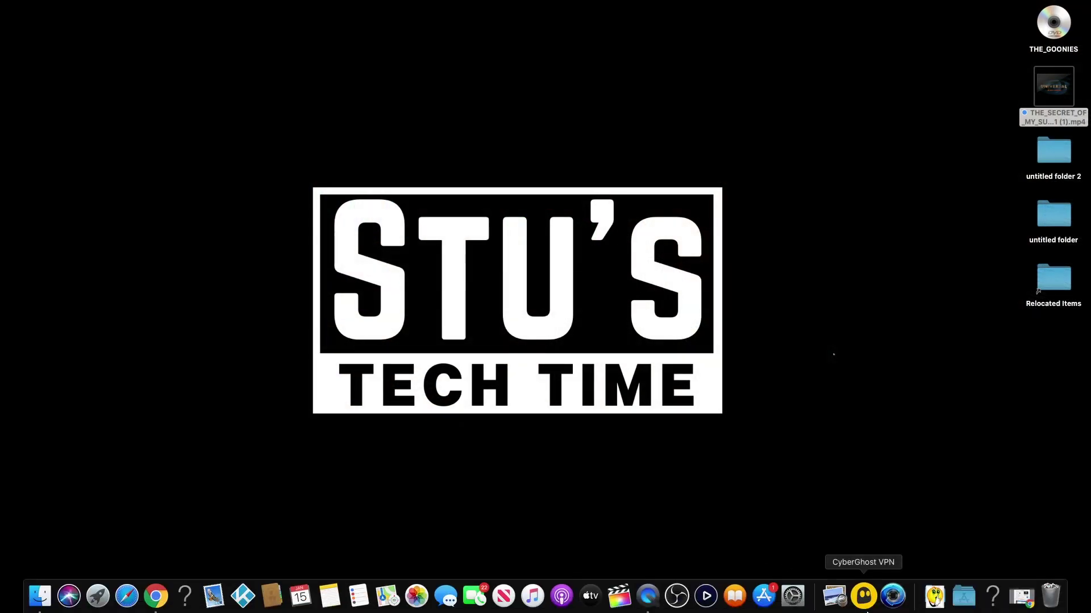
Open MacX DVD Ripper Pro and load the THE_GOONIES disc with automatic file system detection
left_click(892, 595)
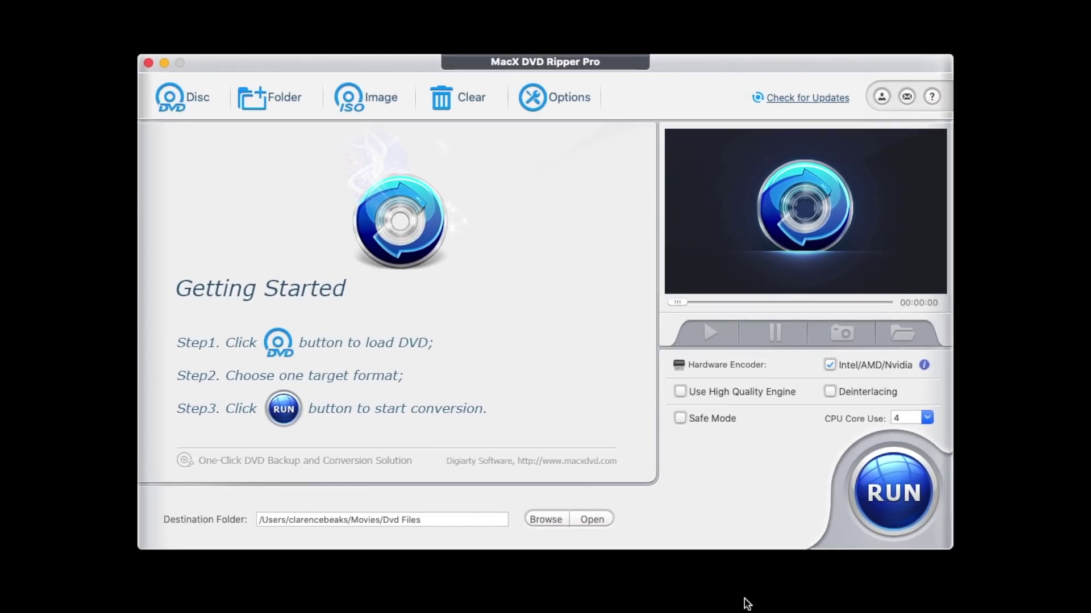
left_click(189, 101)
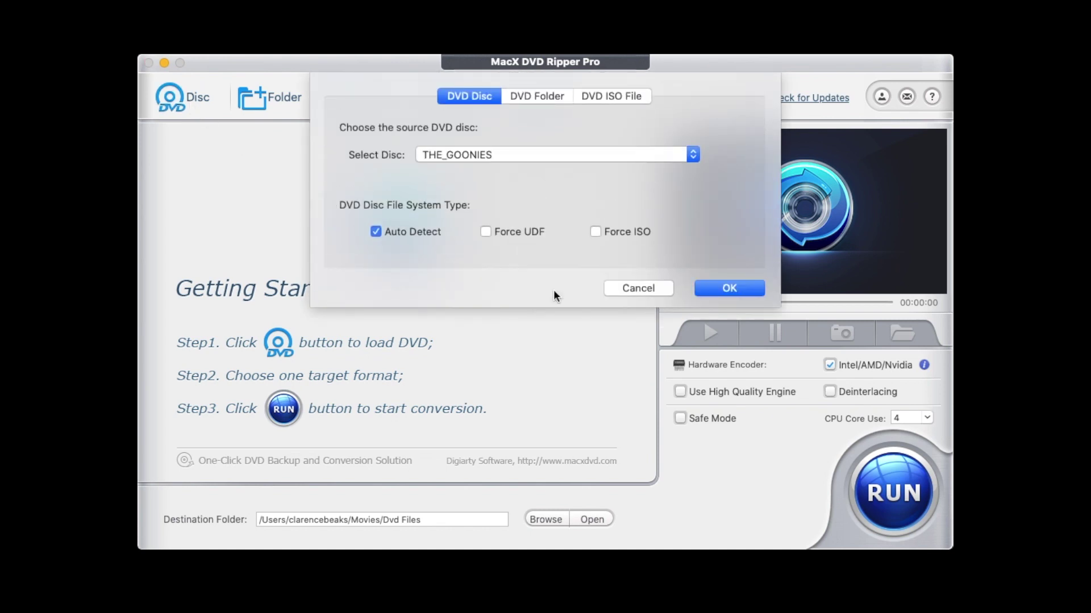
left_click(730, 288)
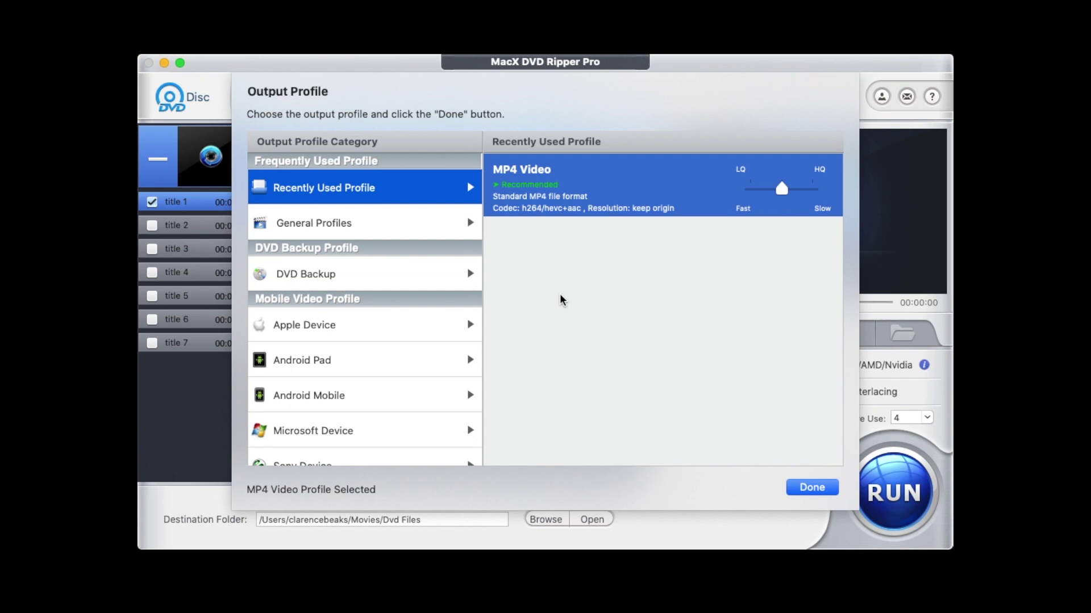
Accept the MP4 Video output profile, start ripping title 1 to the Dvd Files folder, and stop the conversion early
left_click(812, 488)
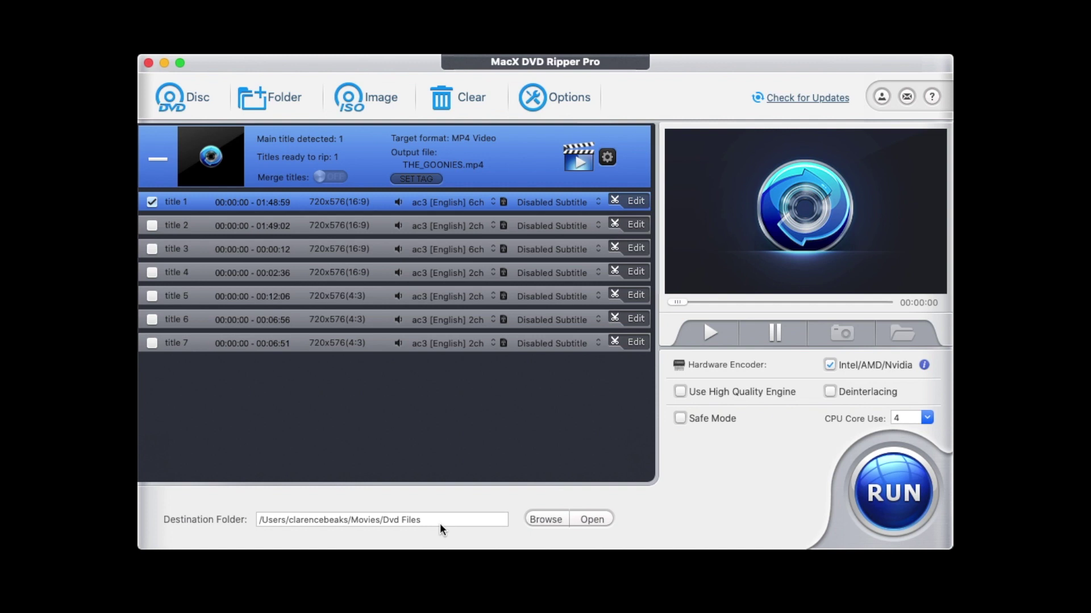
left_click(894, 499)
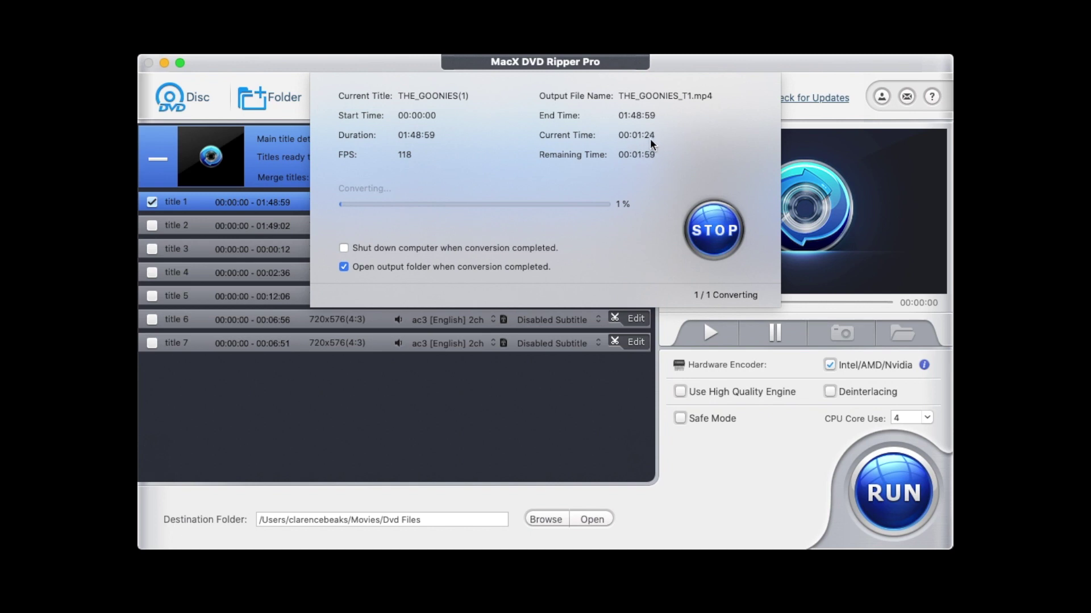
left_click(714, 233)
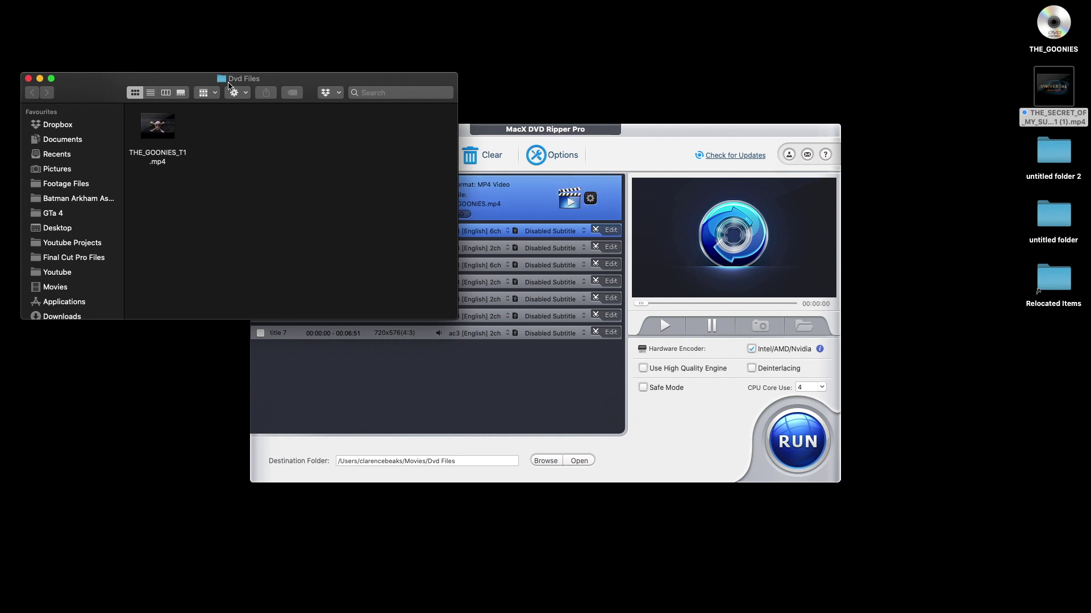
Open the ripped THE_GOONIES_T1.mp4 file from the Dvd Files folder and play it in full screen
double_click(175, 136)
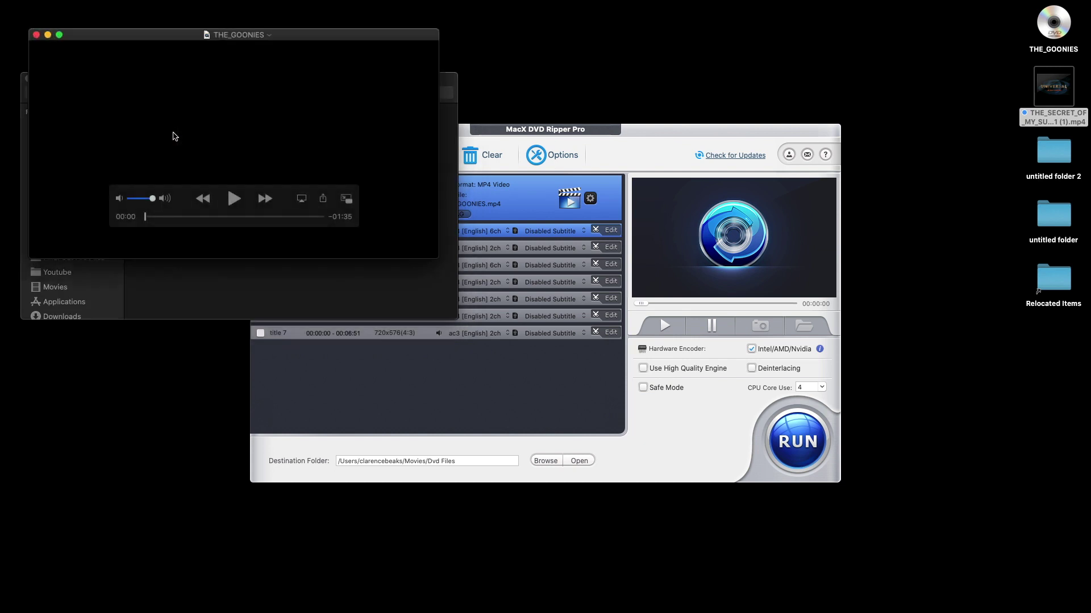
left_click(243, 200)
left_click(60, 35)
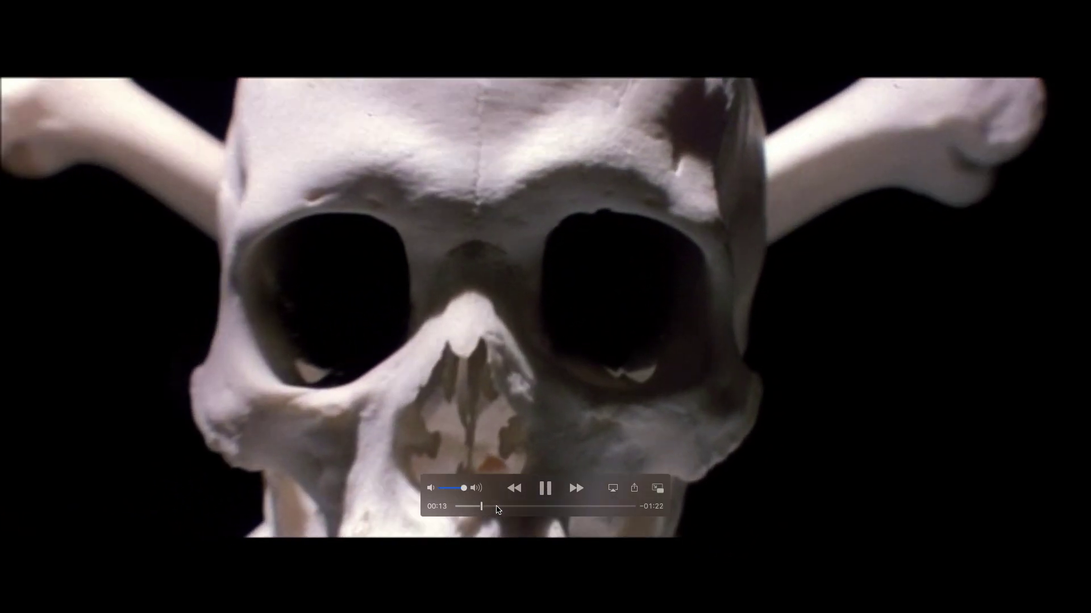
Skip forward through the ripped movie to check several scenes, and pause playback near the end
left_click(498, 506)
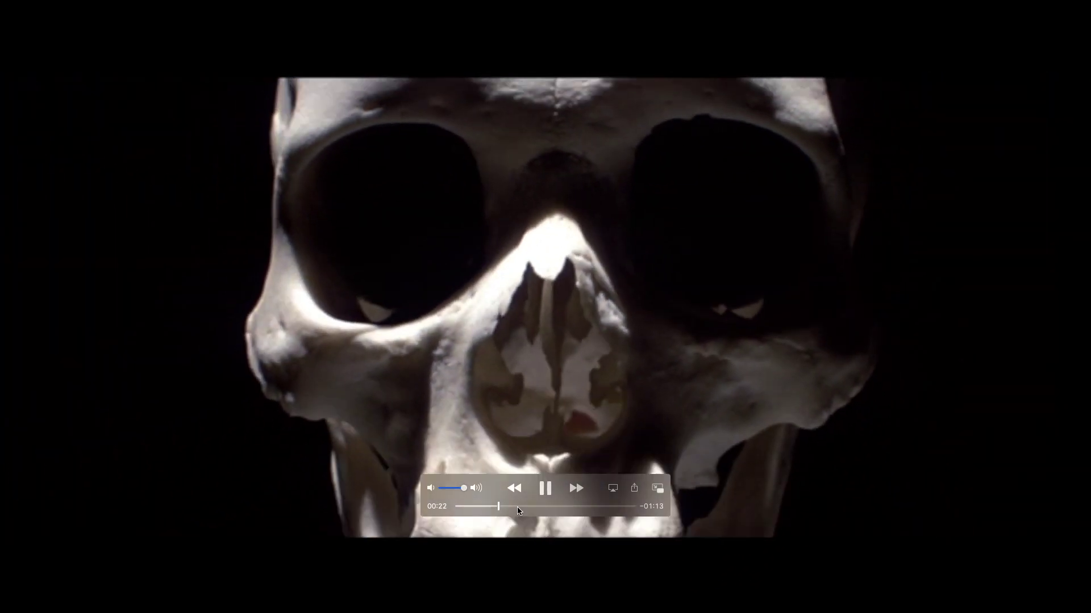
left_click(518, 506)
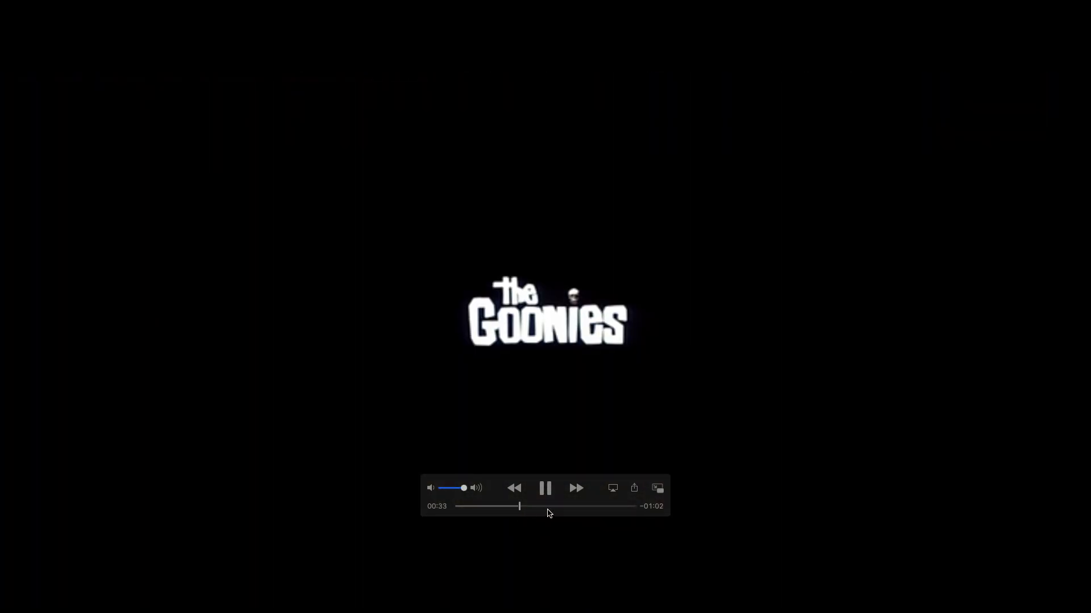
left_click(551, 507)
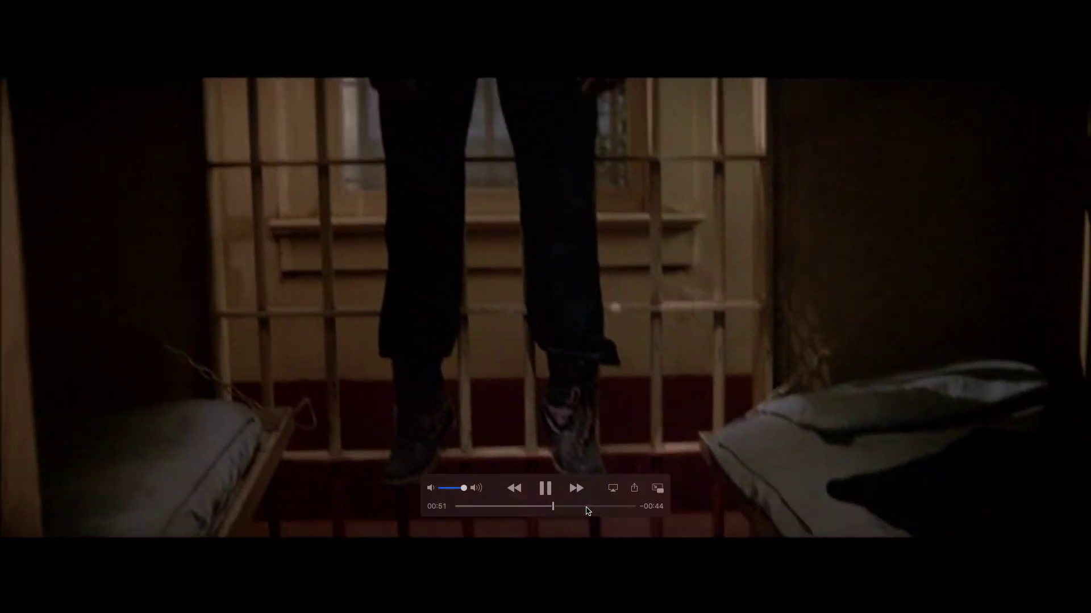
left_click(587, 507)
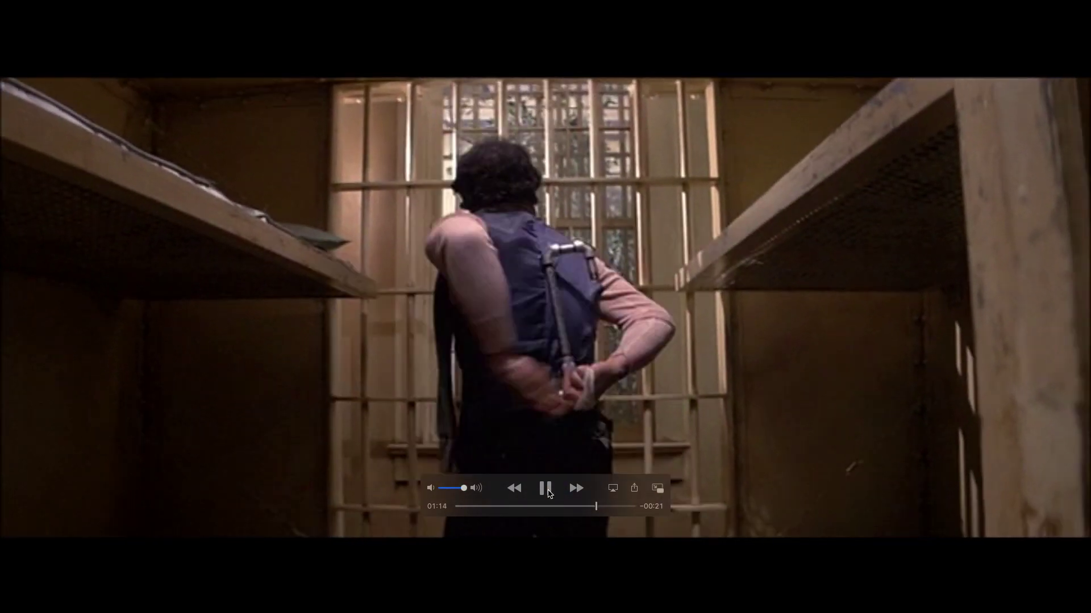
left_click(547, 492)
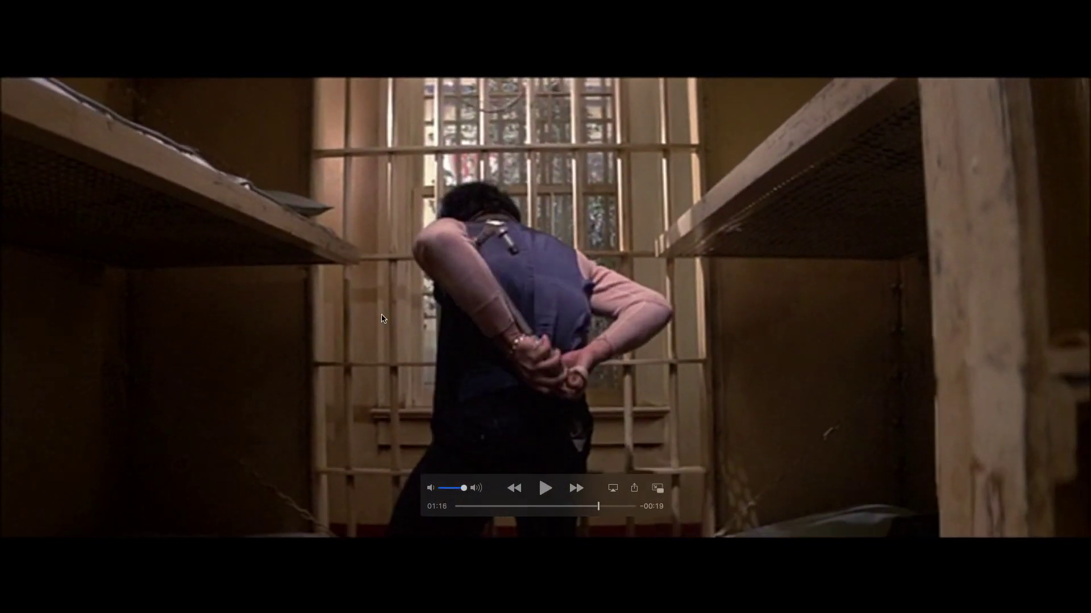
Leave the full-screen movie and close the Dvd Files folder window
mouse_move(14, 9)
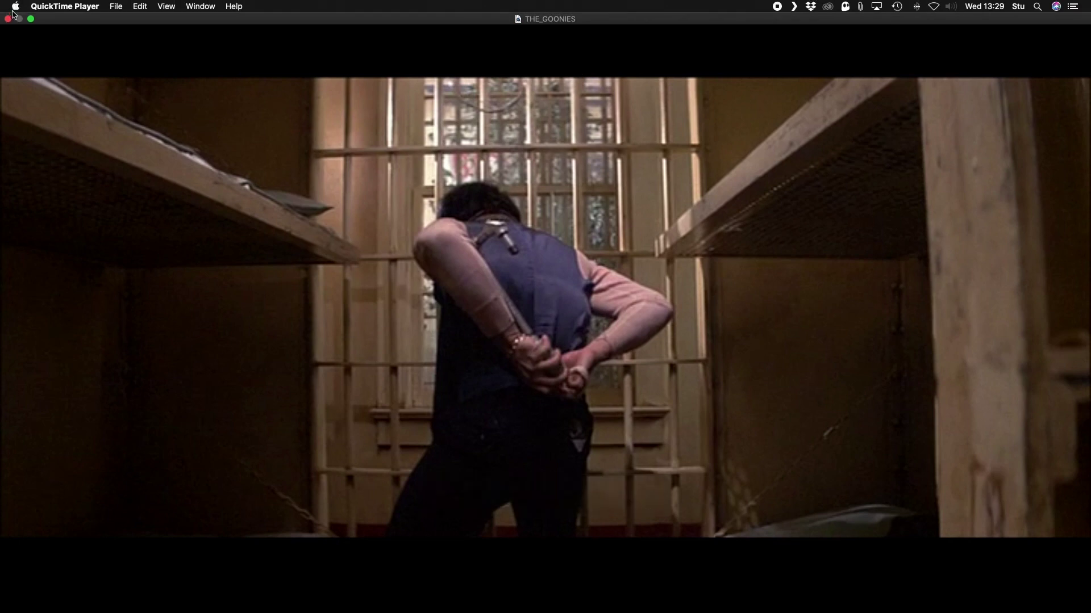
key("ctrl+Left")
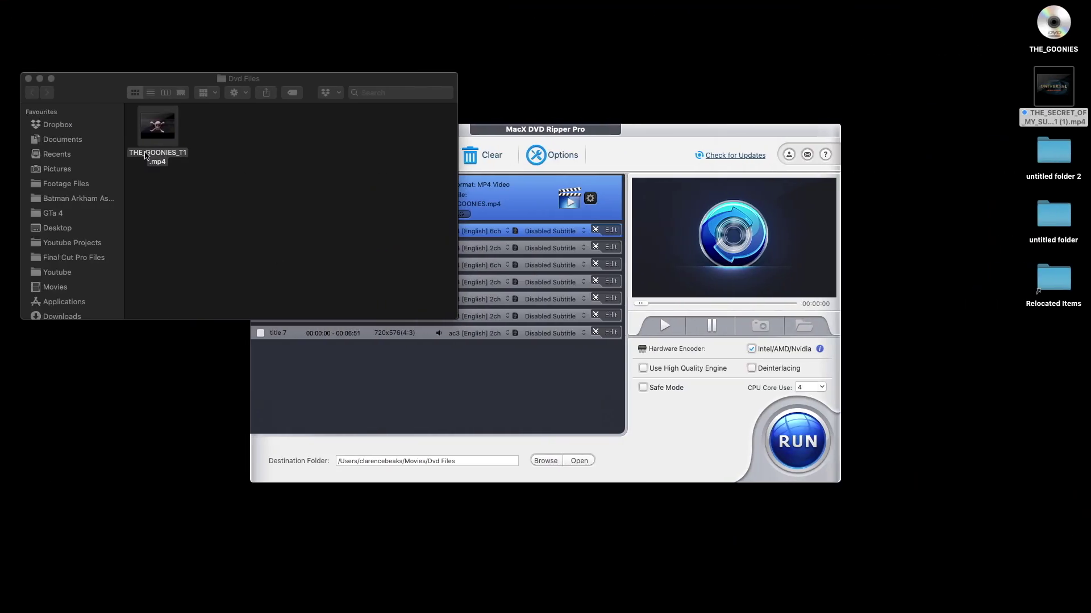
left_click(28, 79)
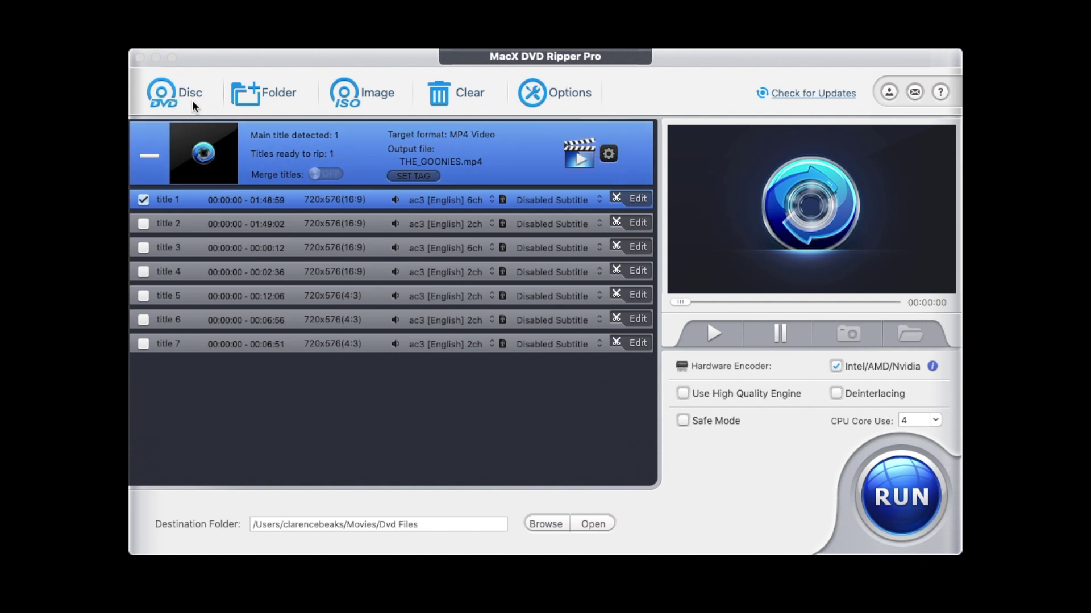
Look at the DVD folder and DVD ISO file source options, including the folder browser, and cancel without loading anything
left_click(270, 94)
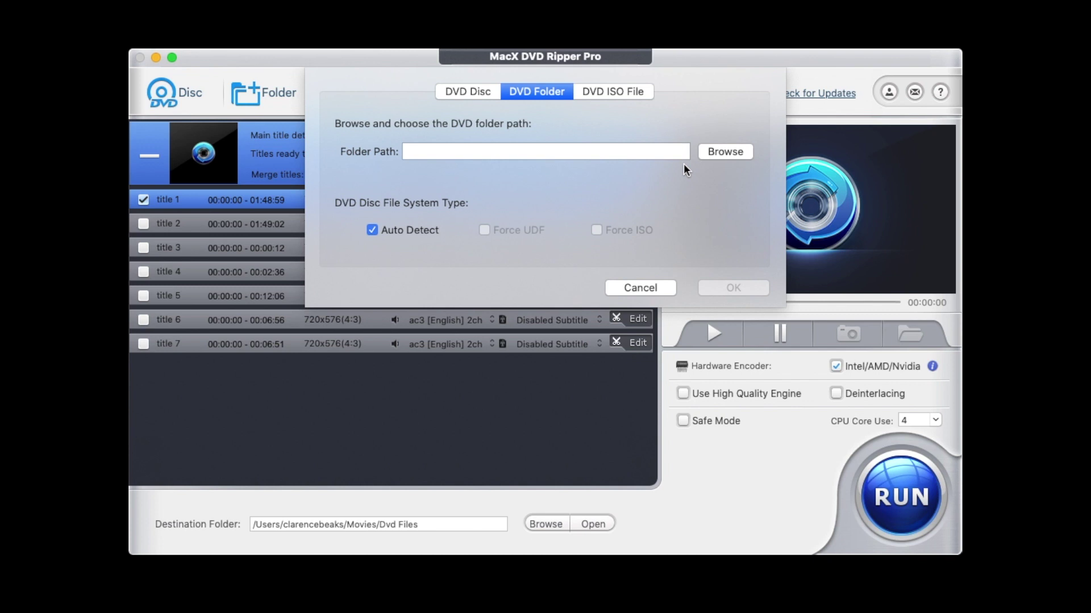
left_click(727, 154)
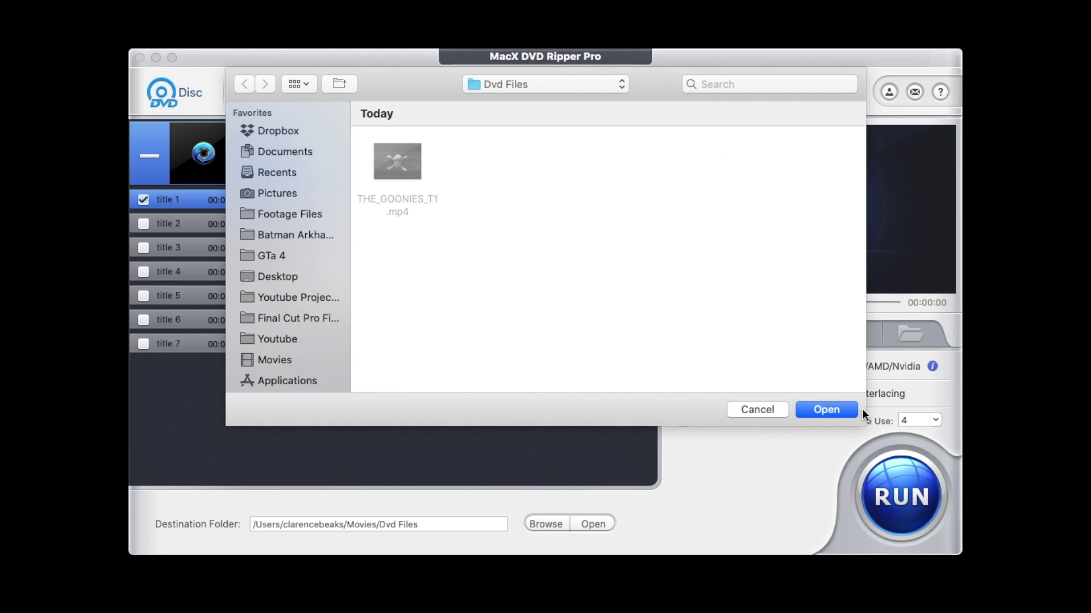
left_click(748, 411)
left_click(367, 96)
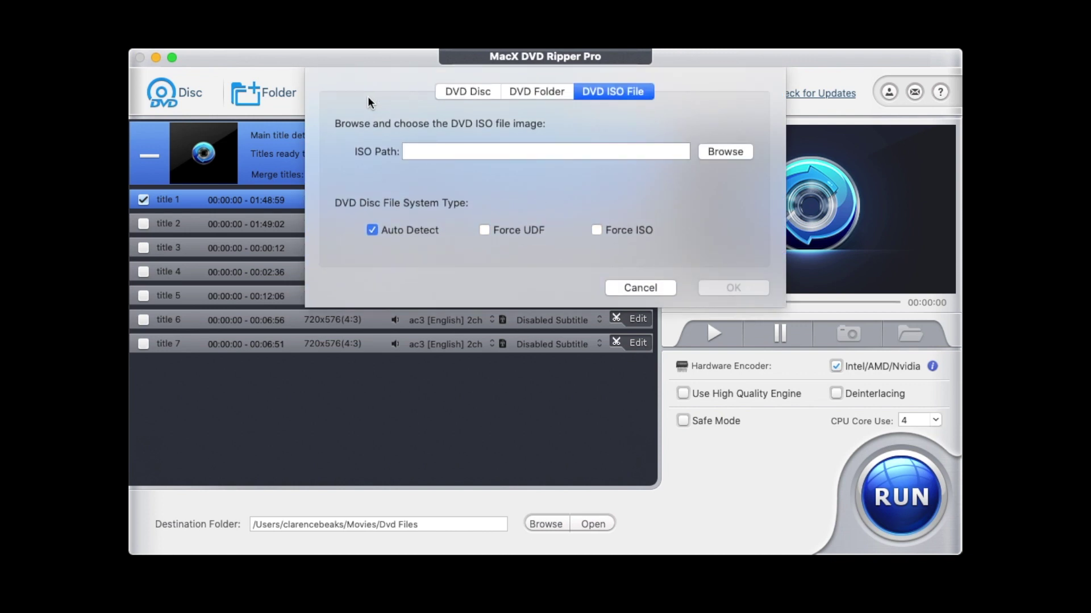
left_click(648, 288)
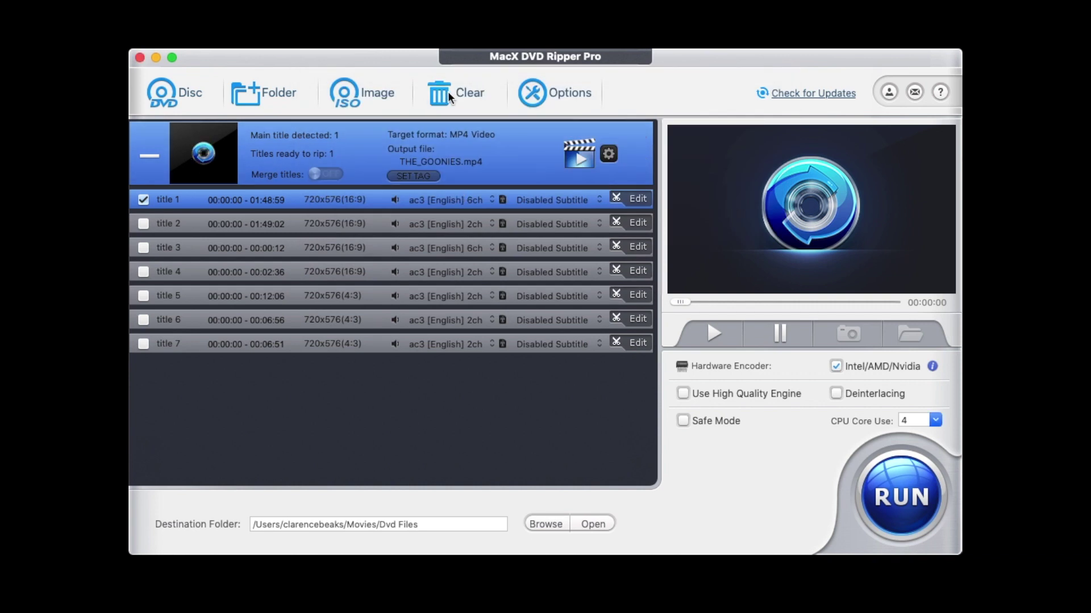
Review the ripper's general options, including the default audio language choices, keeping English
left_click(553, 100)
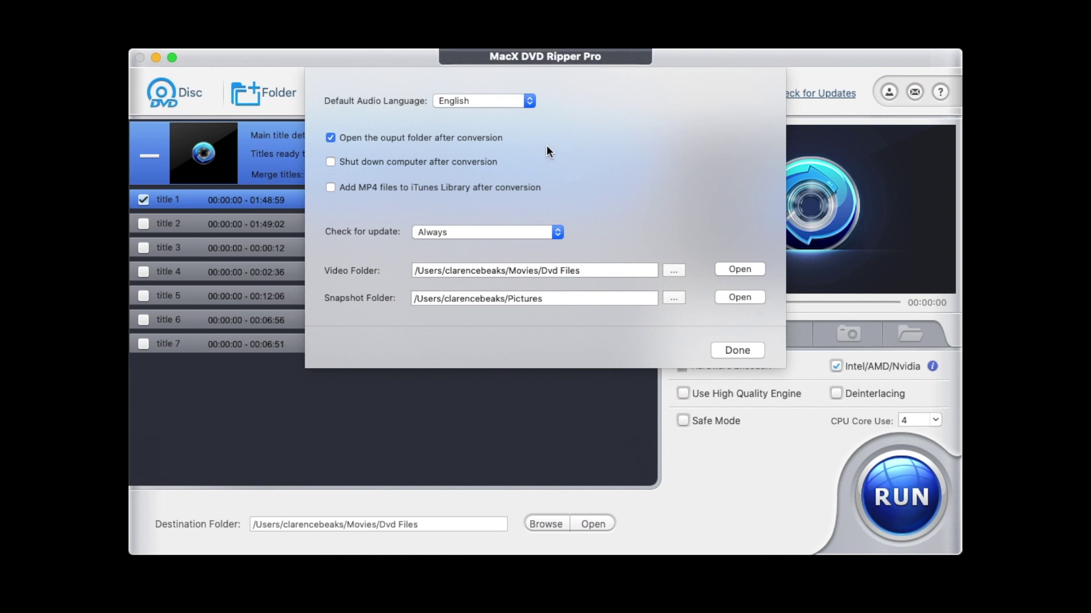
left_click(530, 102)
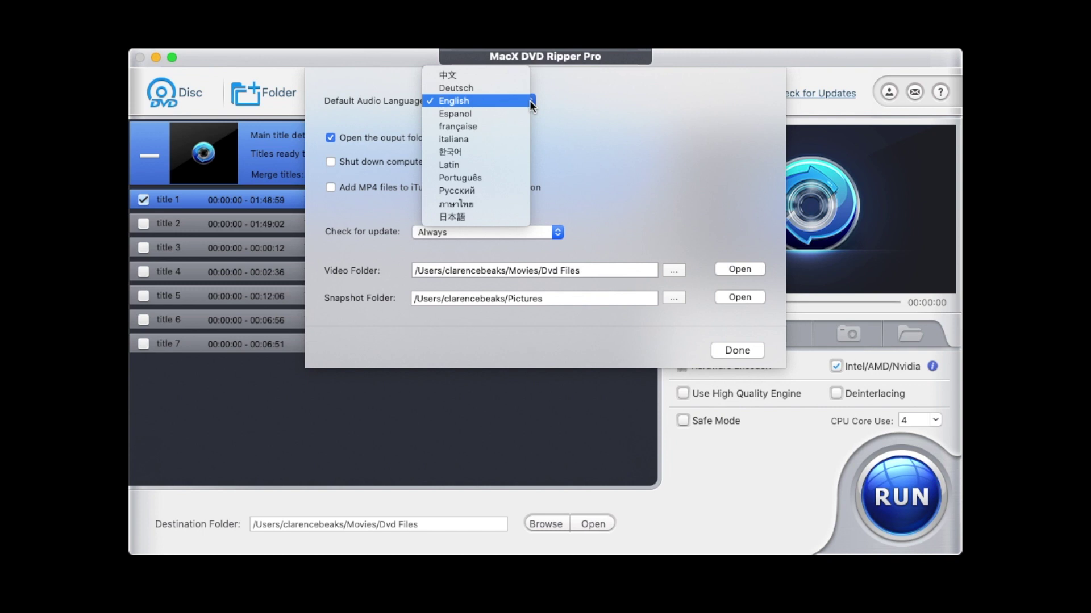
left_click(530, 101)
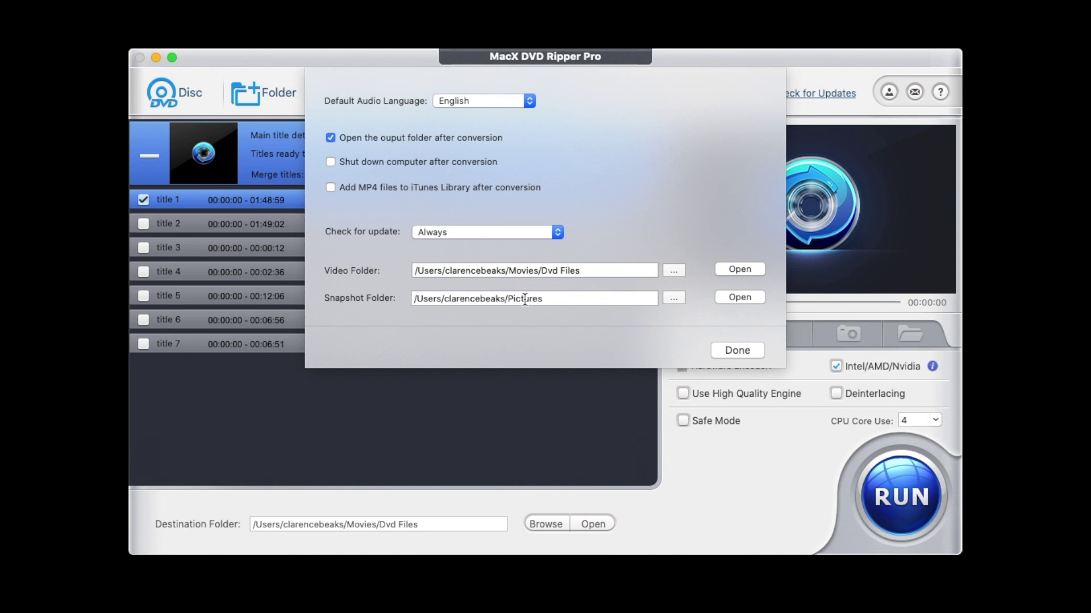
left_click(736, 352)
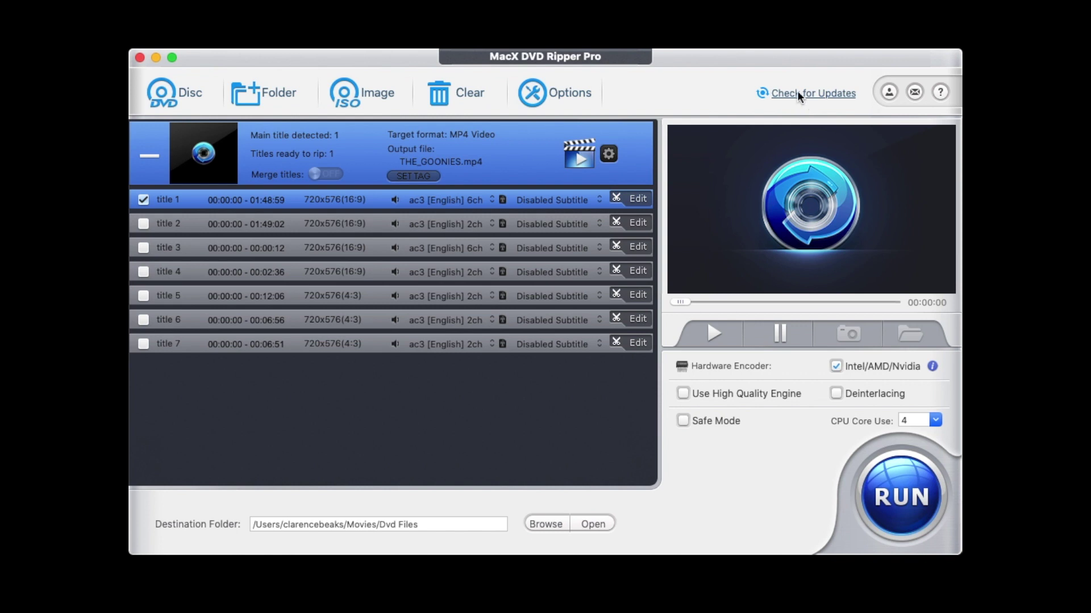
View the program's version and licence information and its conversion log for support, closing both
left_click(888, 92)
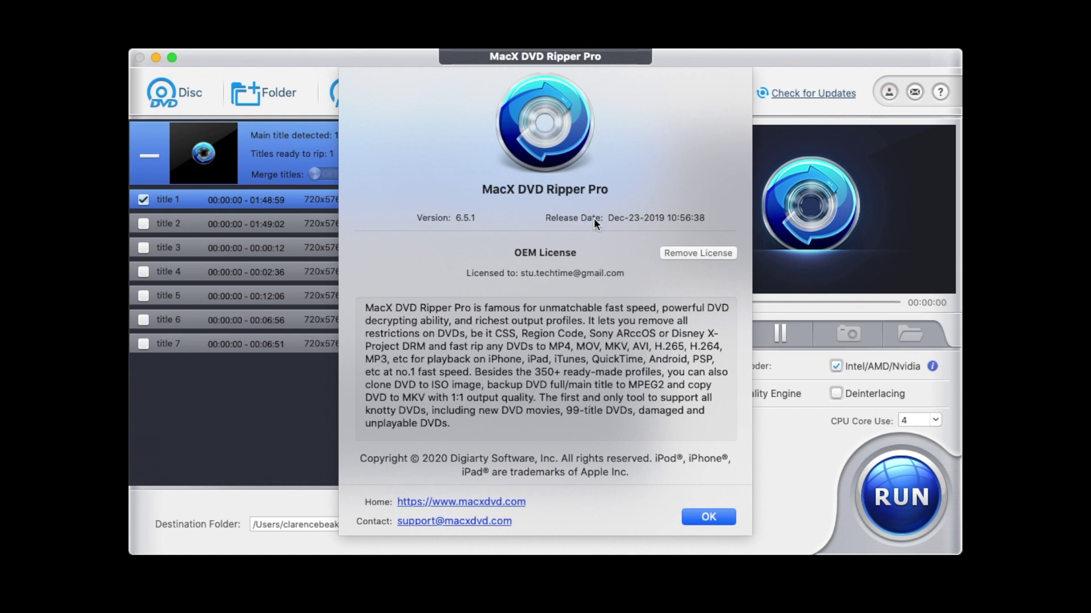
left_click(704, 518)
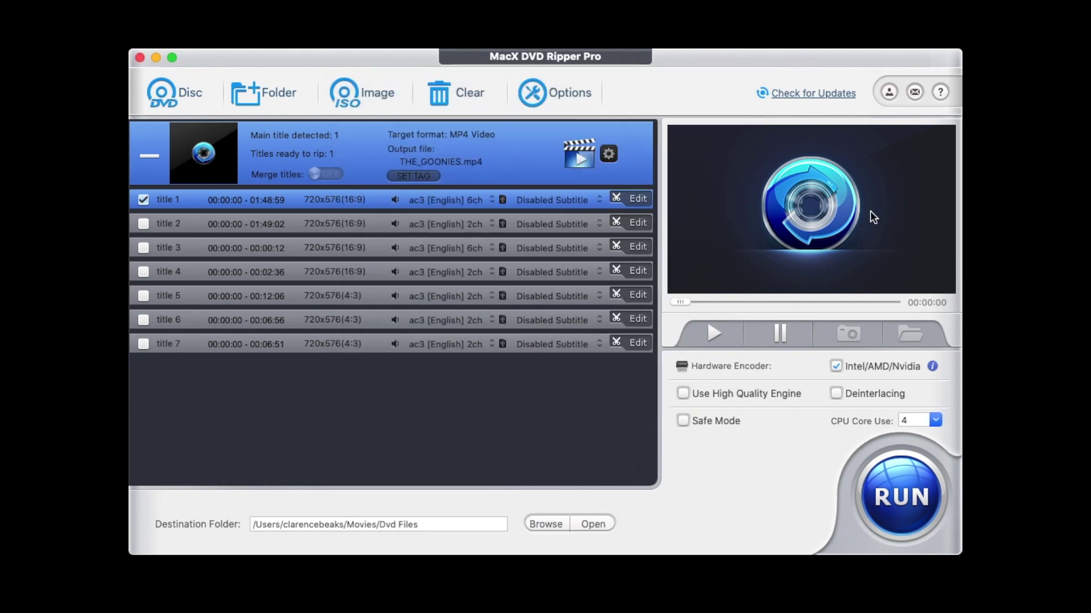
left_click(913, 93)
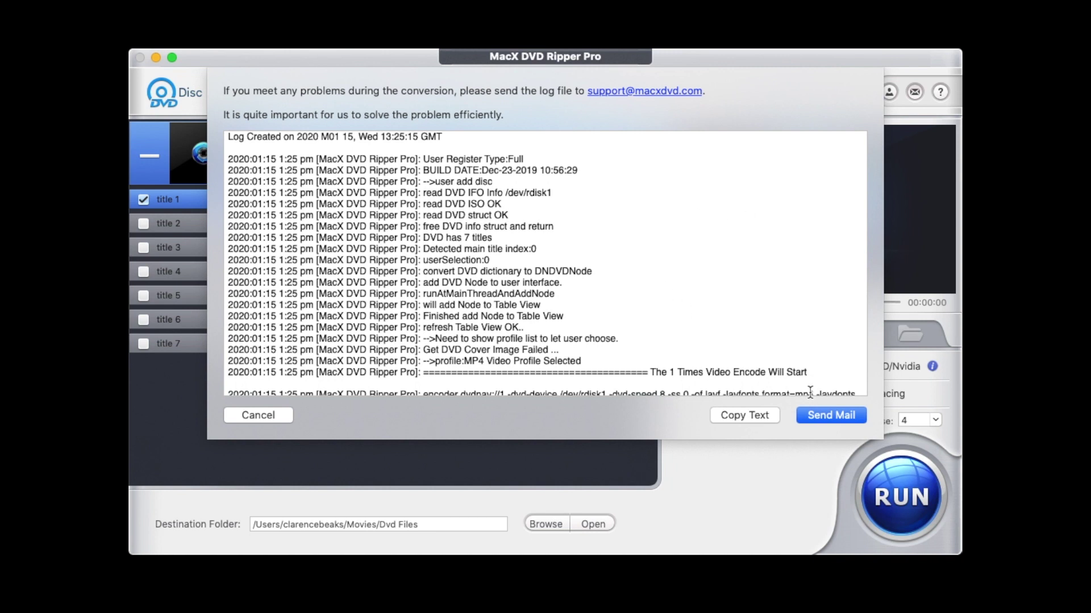
left_click(272, 416)
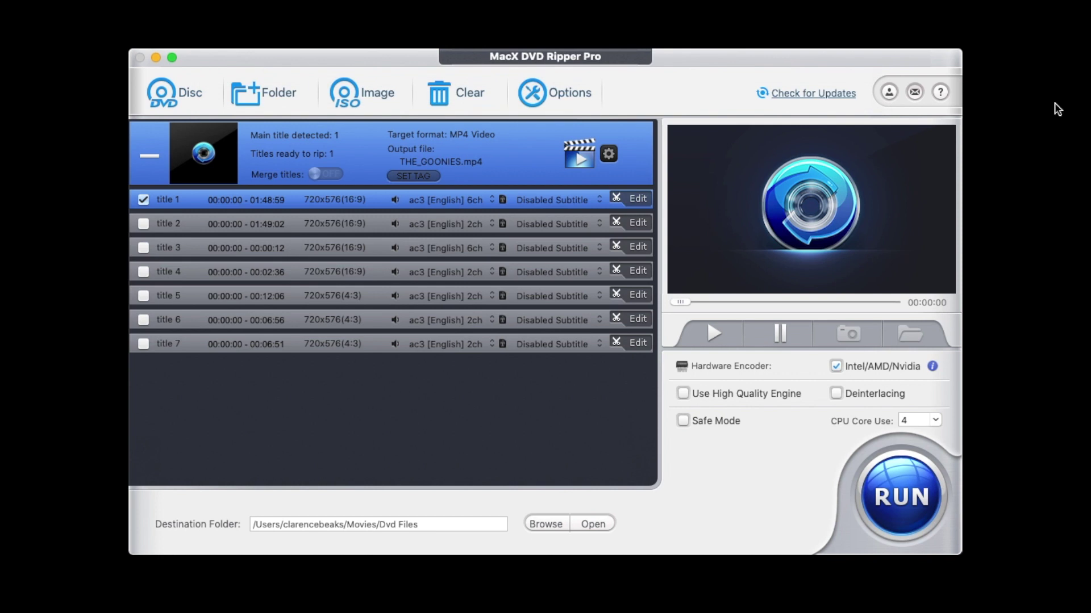
Open the online MacX DVD Ripper Pro user guide and read through its instructions for ripping a DVD
left_click(940, 92)
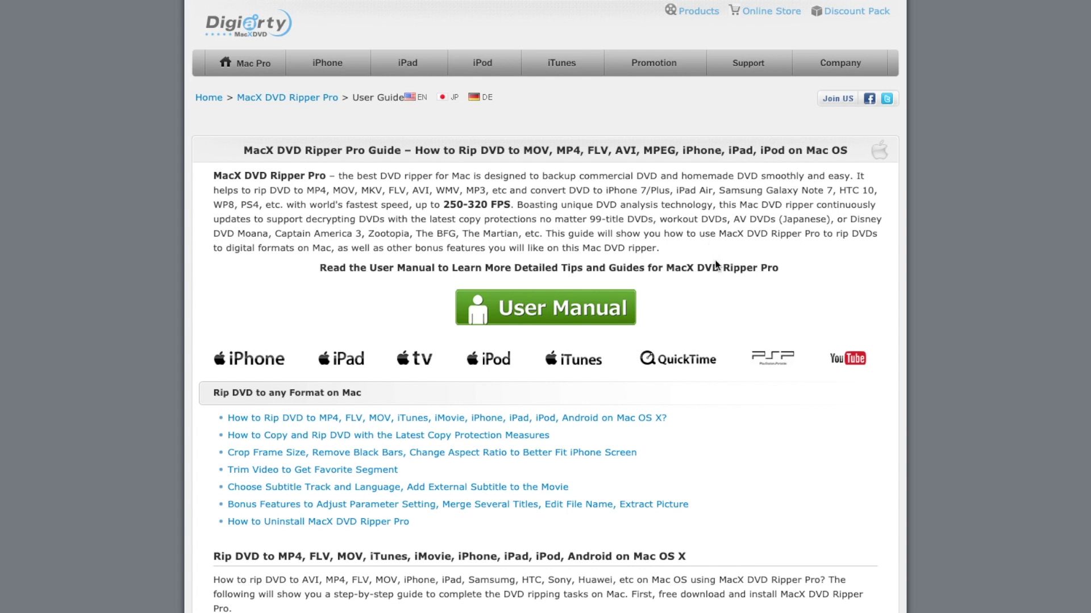
scroll(717, 264, "down", 10)
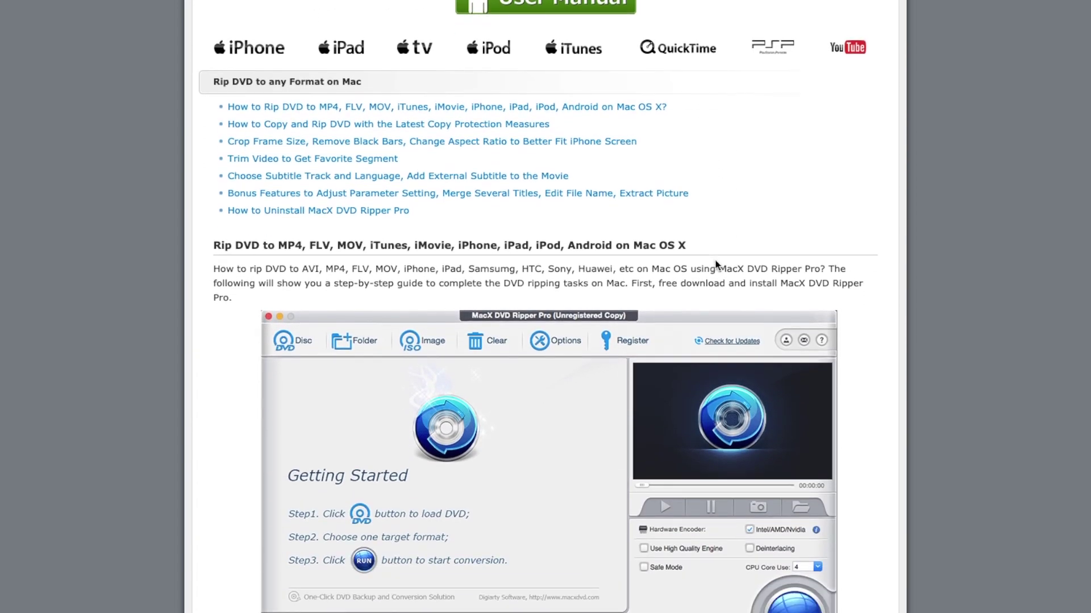
scroll(715, 263, "down", 8)
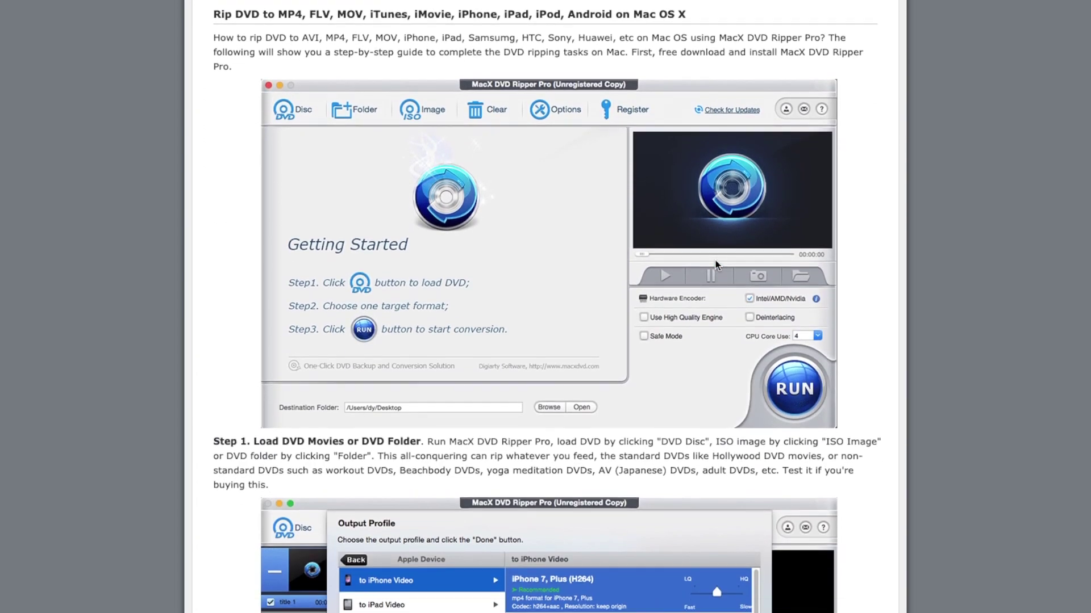
scroll(714, 260, "down", 9)
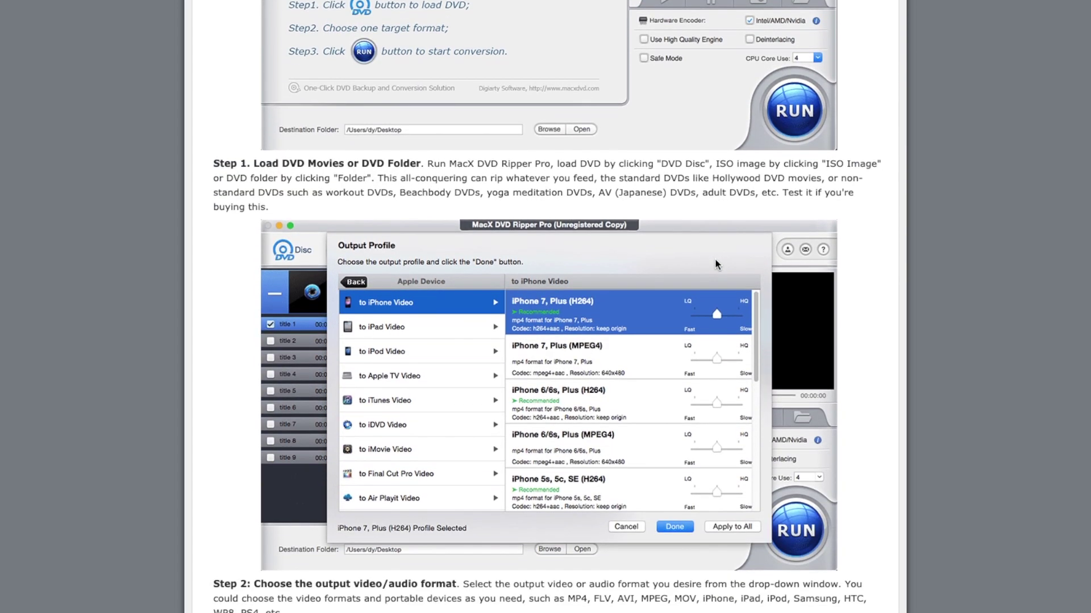
scroll(714, 258, "down", 11)
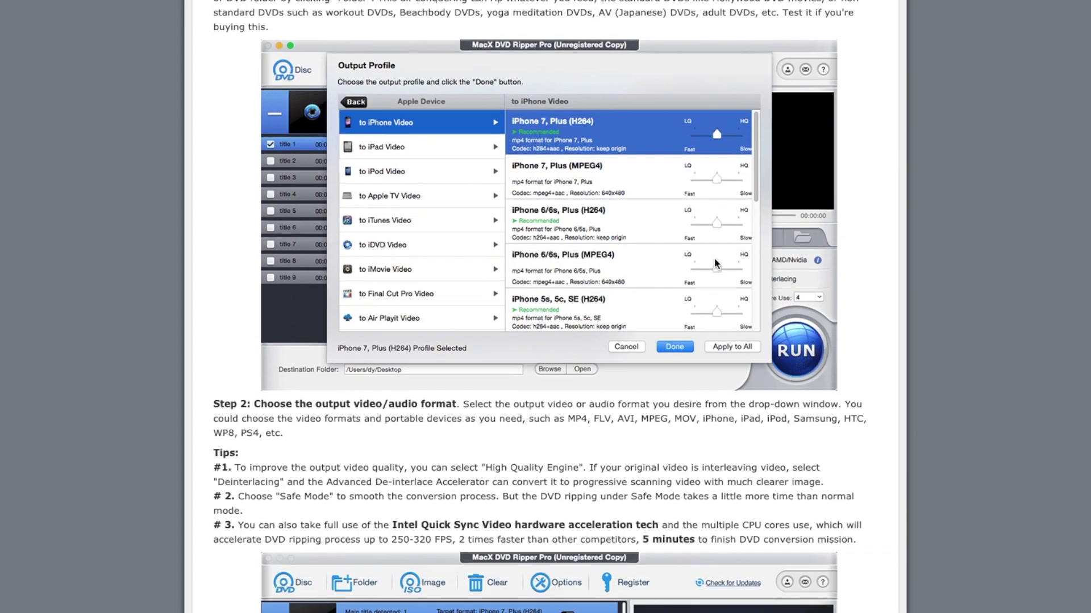
Read the rest of the user guide, covering output formats, cropping, trimming, subtitles, bonus features and uninstalling
scroll(713, 258, "down", 2)
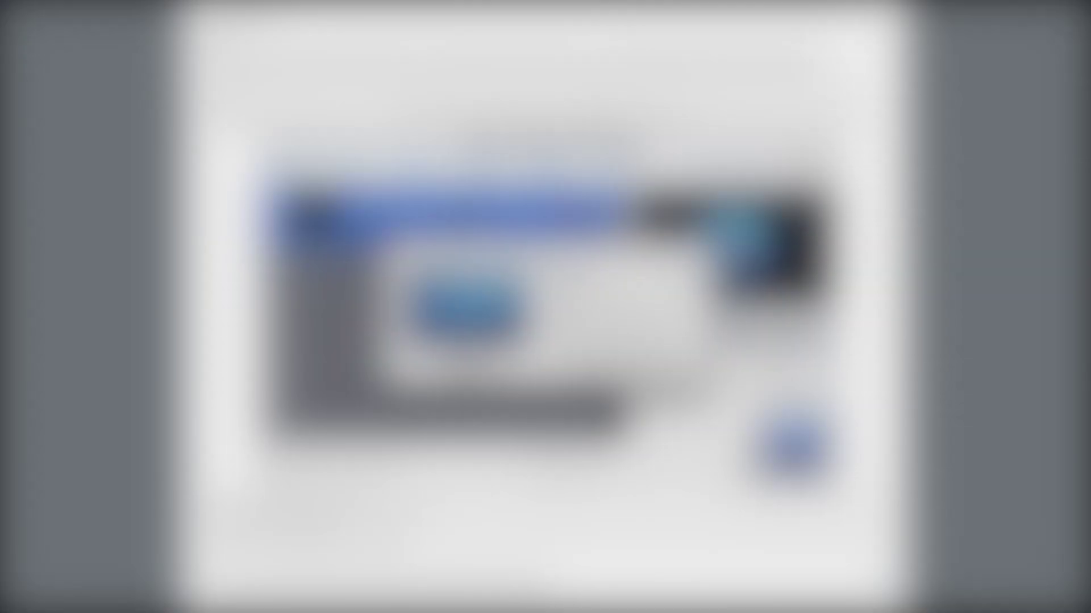
scroll(678, 266, "down", 9)
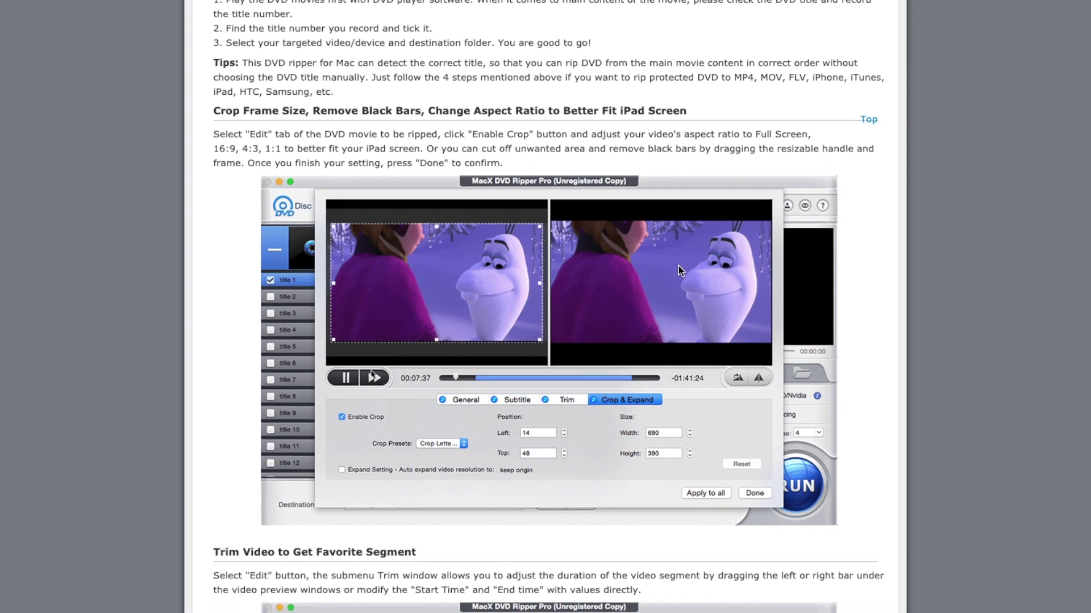
scroll(678, 265, "down", 14)
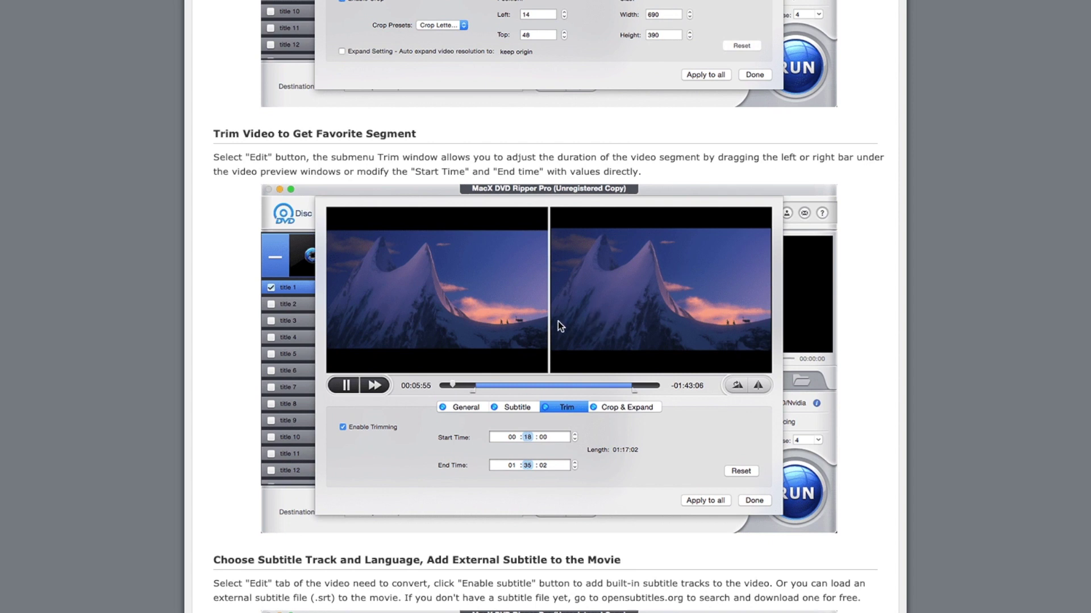
scroll(558, 321, "down", 15)
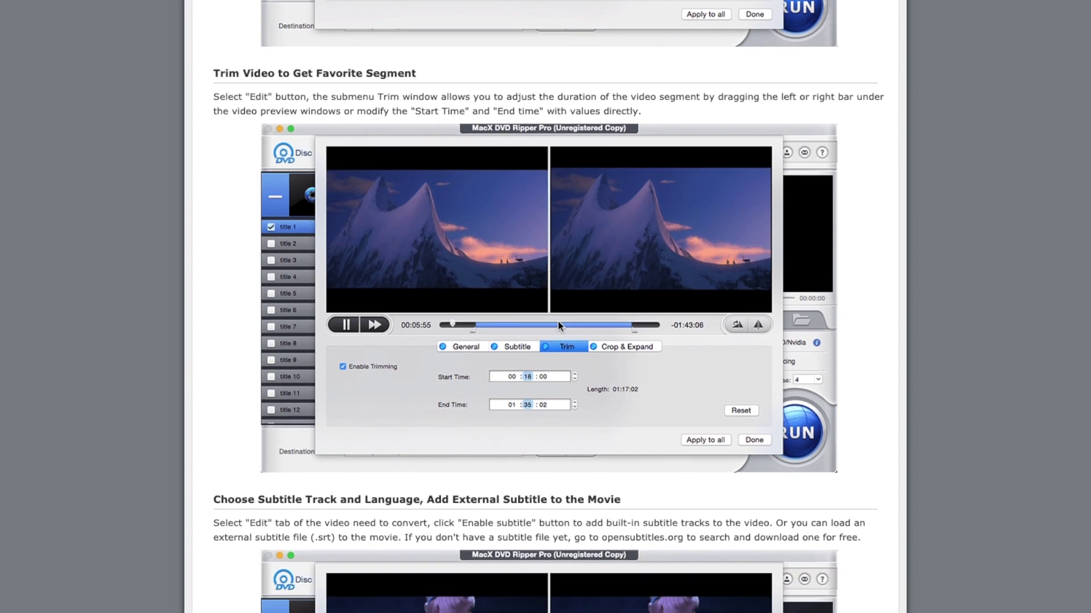
scroll(559, 321, "down", 2)
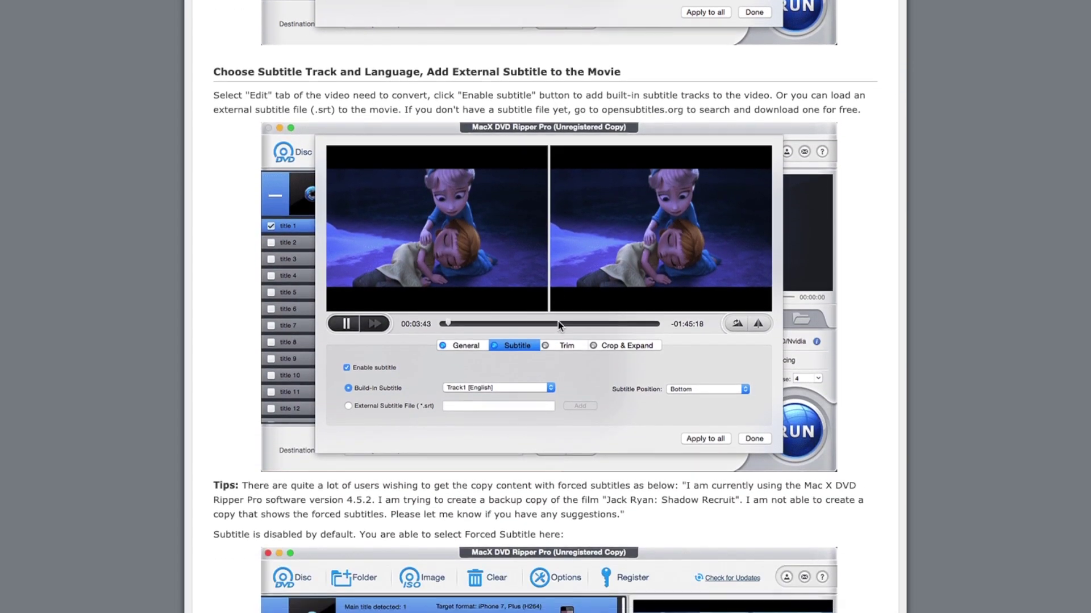
scroll(558, 321, "down", 12)
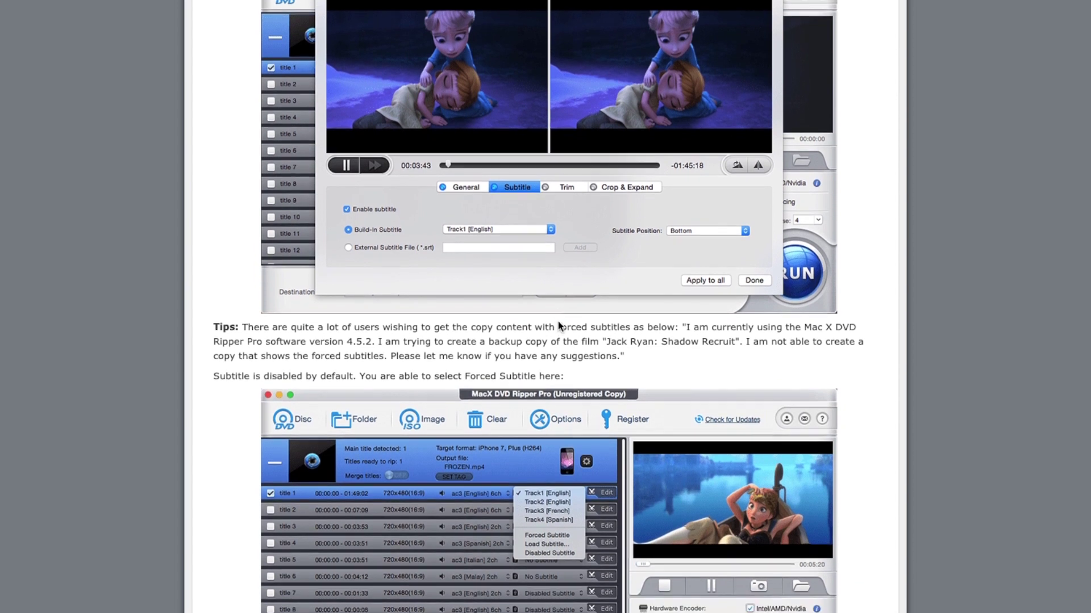
scroll(557, 322, "down", 15)
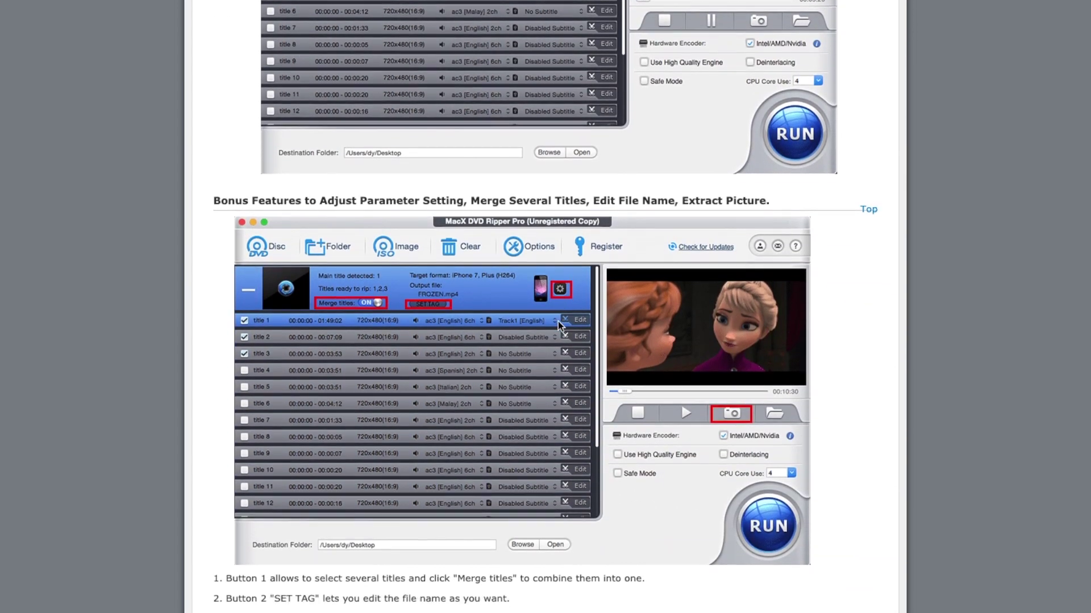
scroll(557, 325, "down", 2)
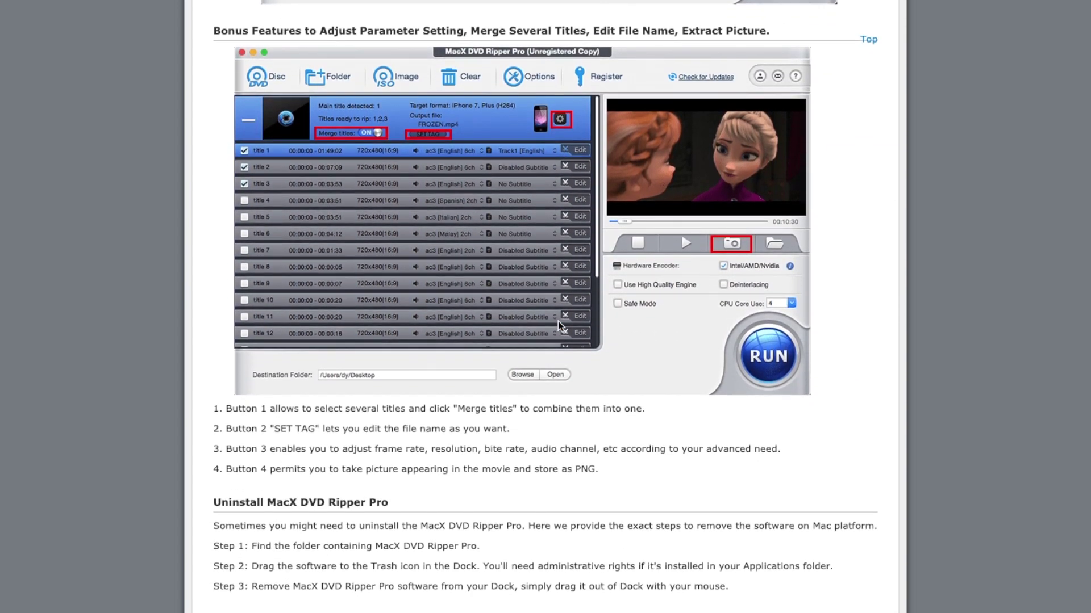
scroll(558, 325, "down", 2)
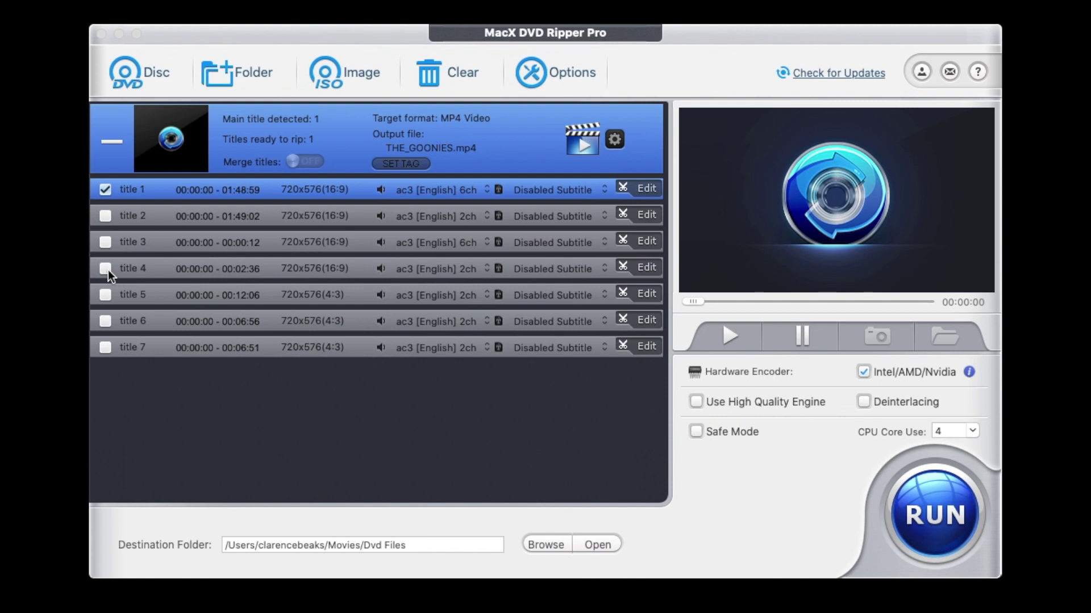
Change the name in the DVD's output tag info to THE GOONIES and save the tag settings
mouse_move(315, 175)
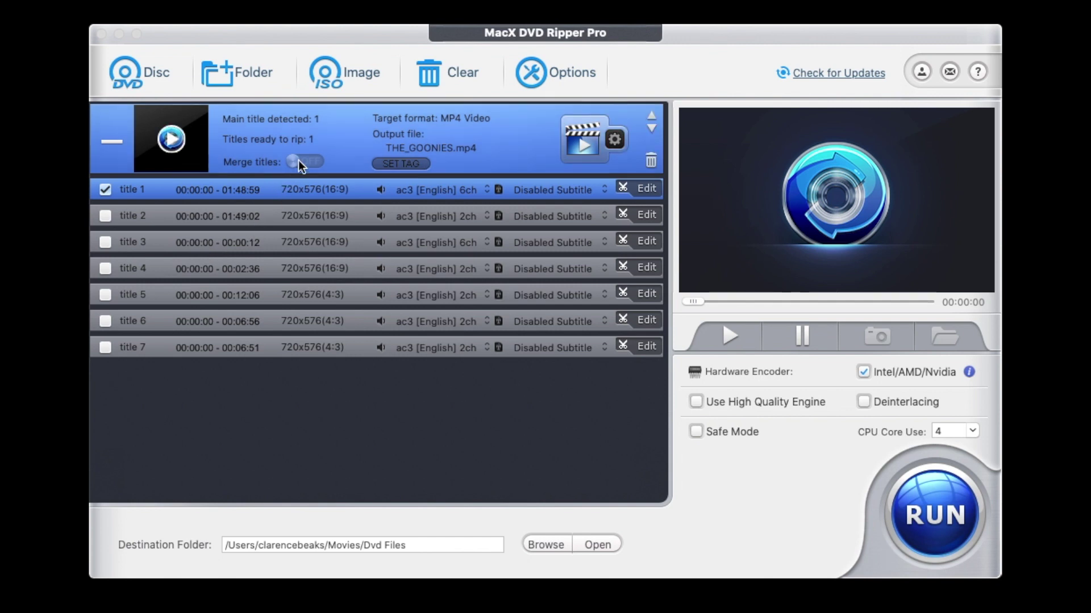
left_click(404, 164)
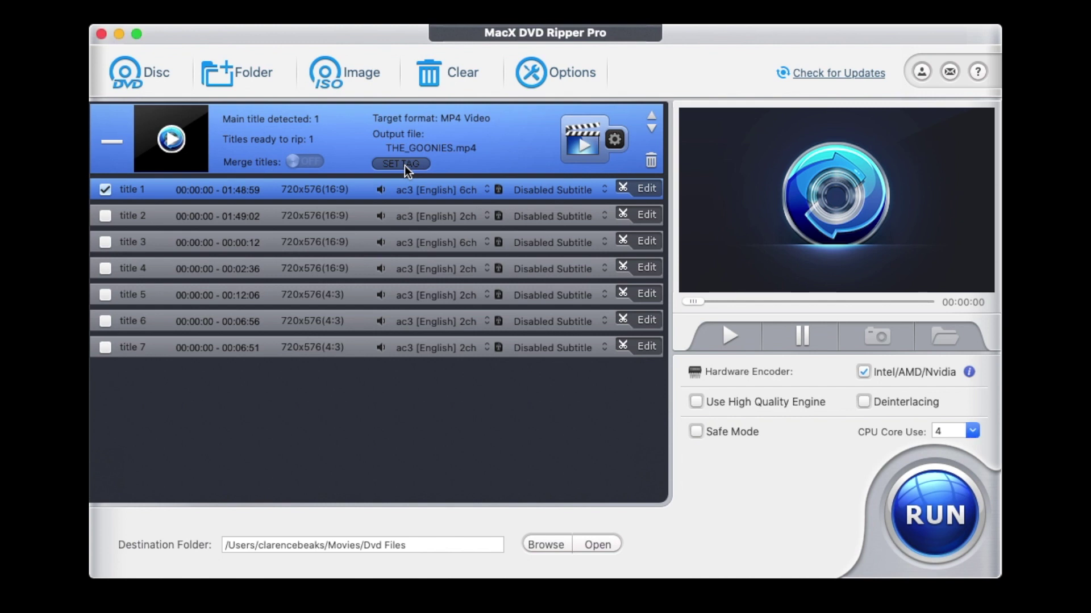
left_click(405, 164)
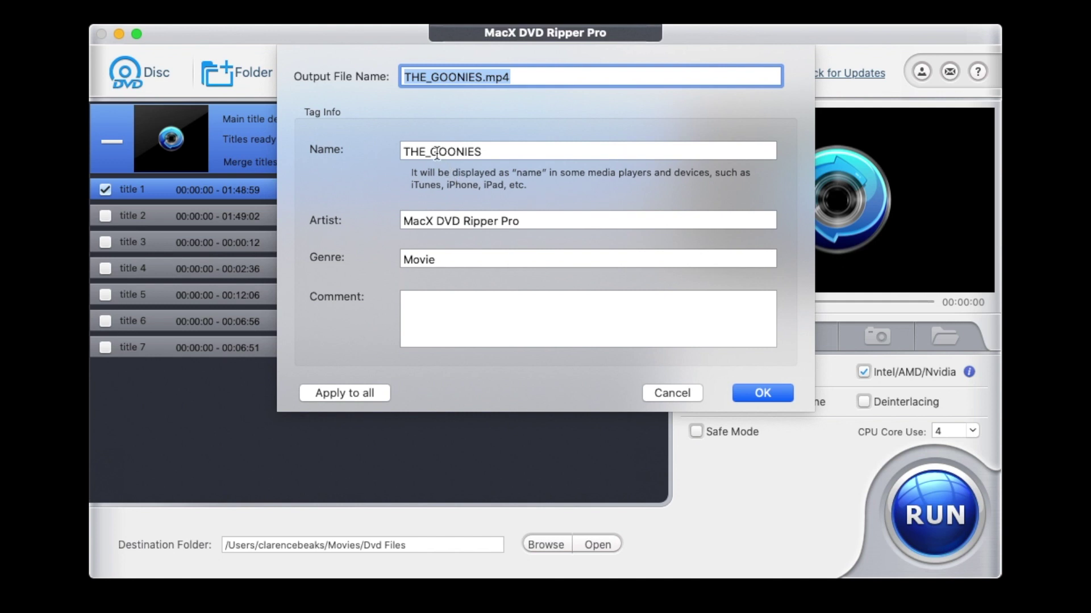
left_click(480, 150)
key("BackSpace")
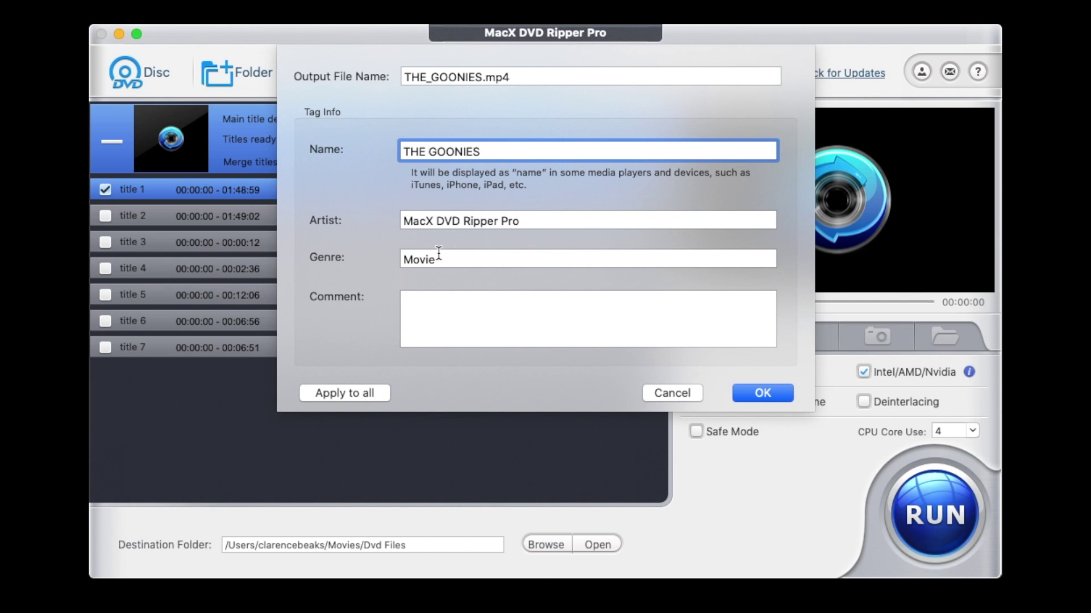
left_click(765, 393)
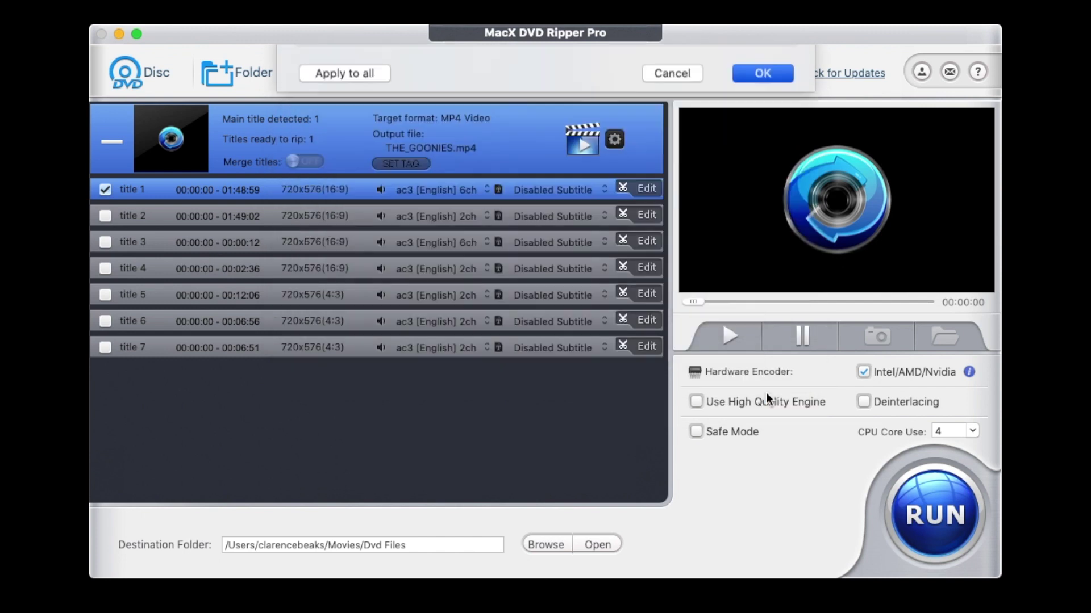
From the DVD's output settings, browse the Apple Device profiles for iPad video and select New iPad/iPad 4 (H264)
left_click(612, 146)
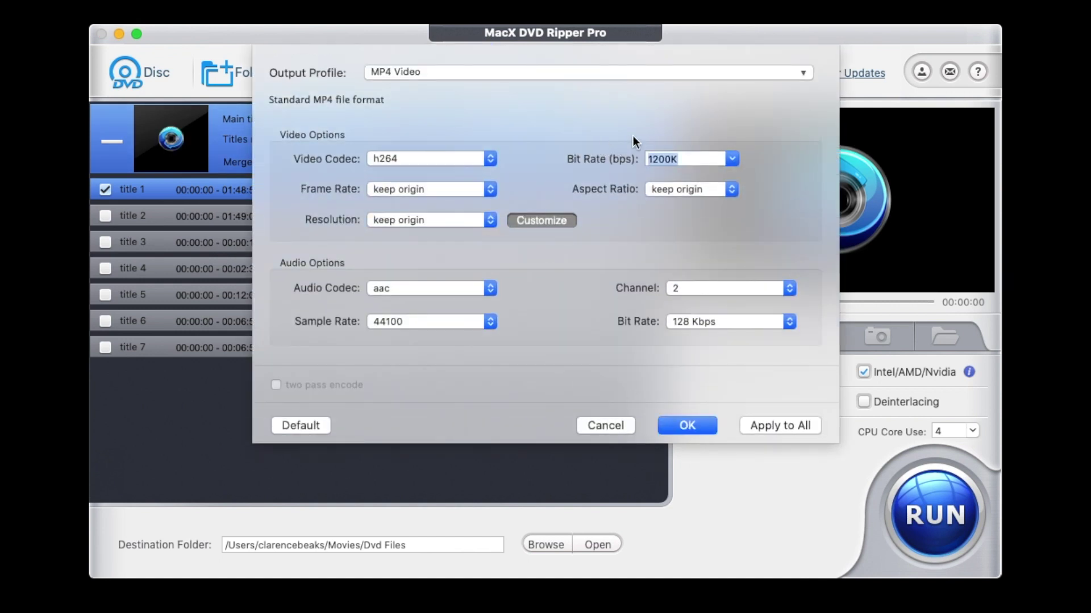
left_click(803, 74)
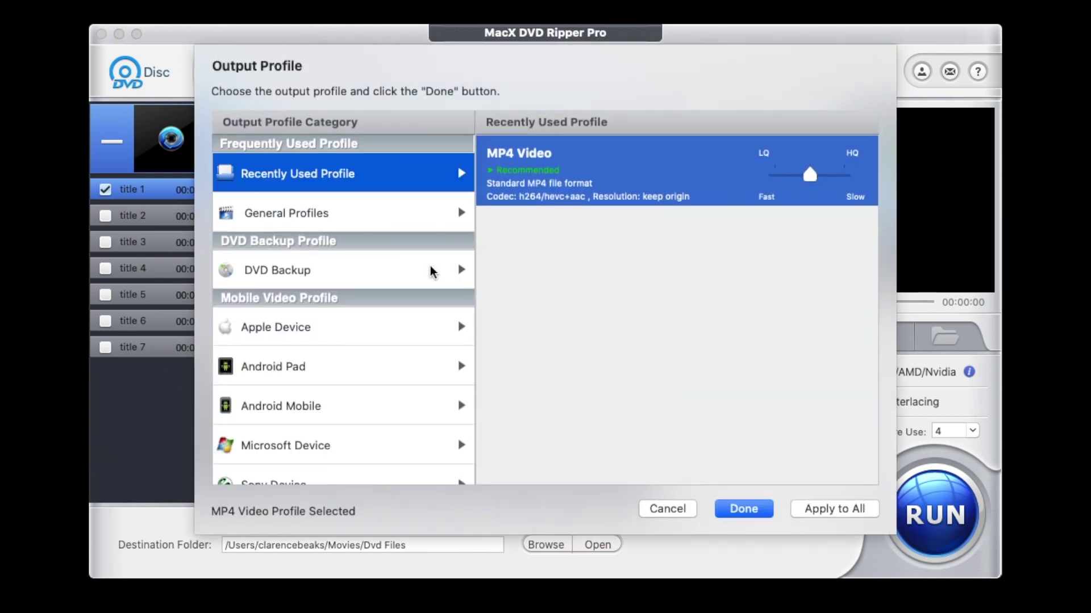
scroll(367, 317, "down", 3)
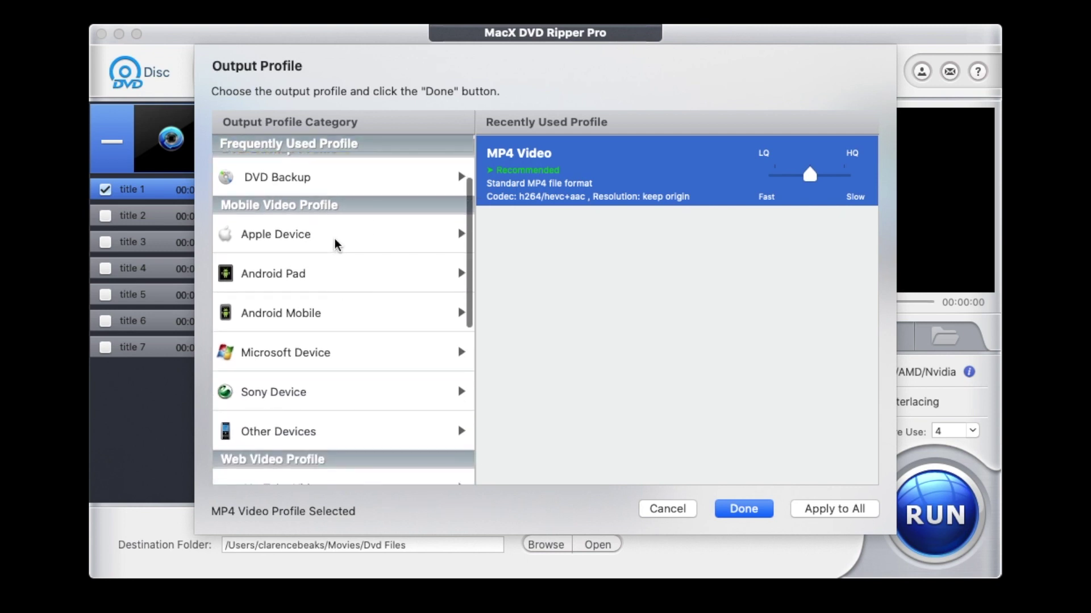
left_click(335, 243)
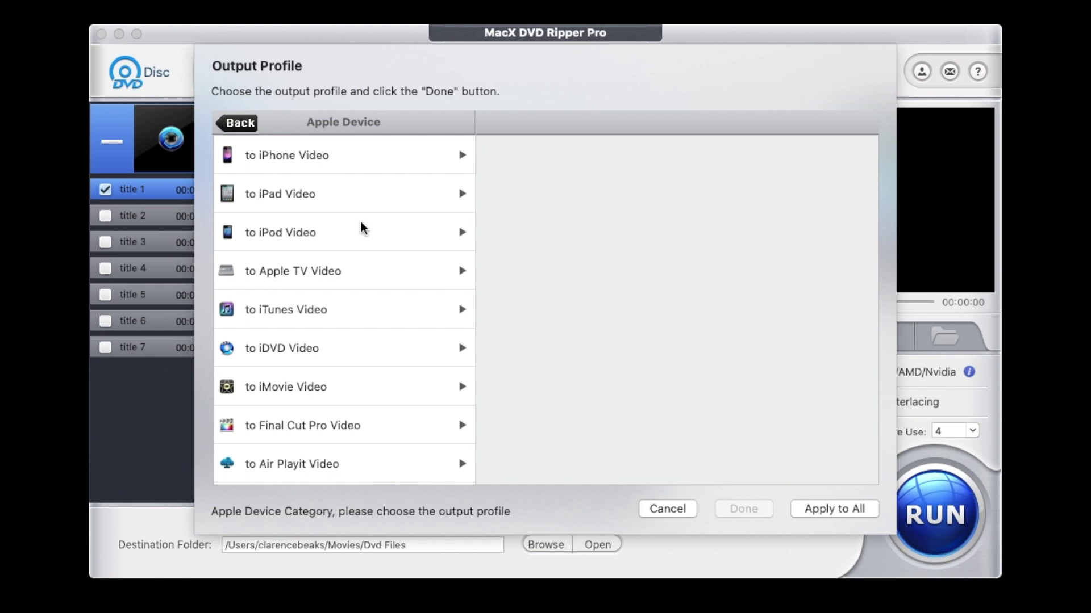
left_click(350, 205)
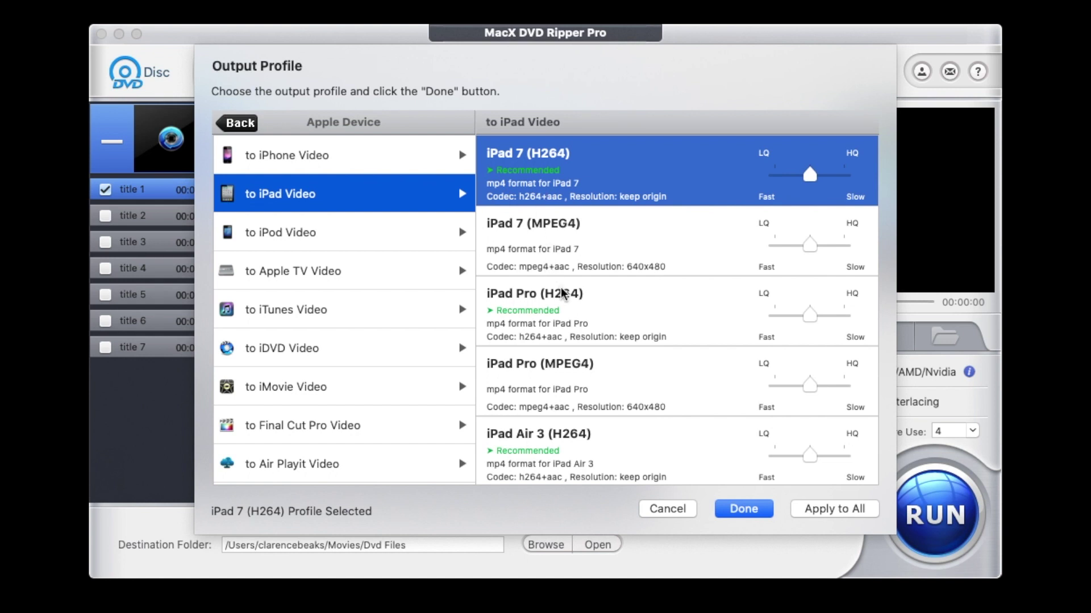
scroll(561, 291, "down", 5)
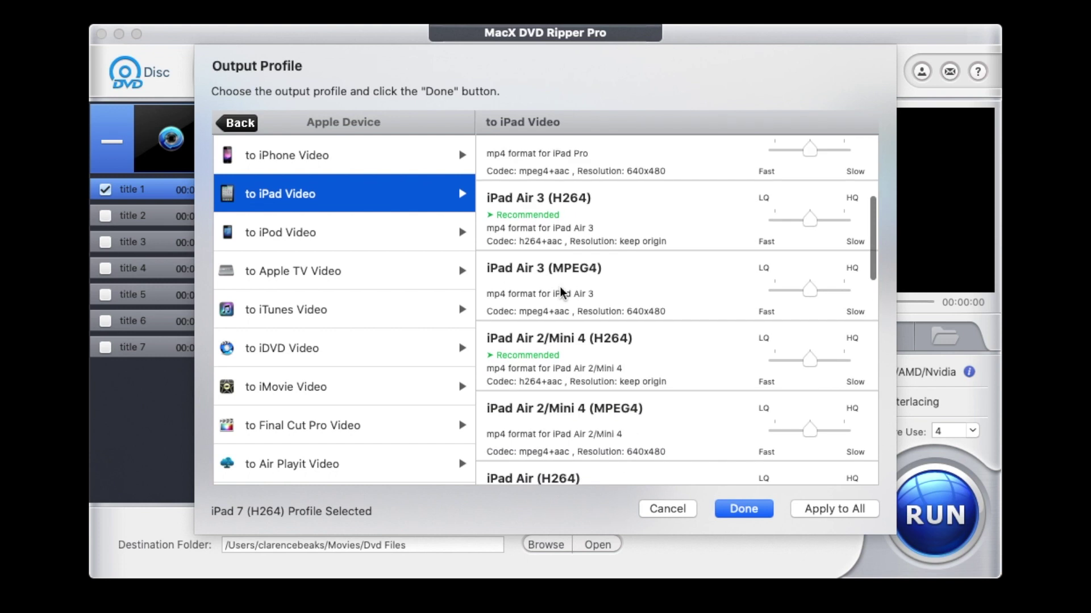
scroll(560, 286, "down", 7)
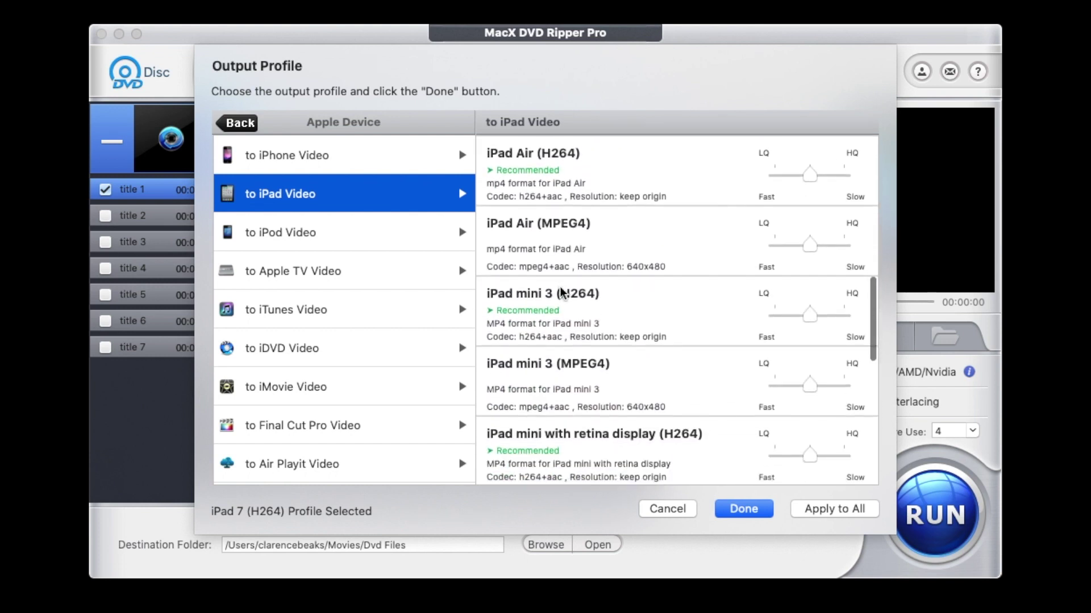
scroll(560, 291, "down", 6)
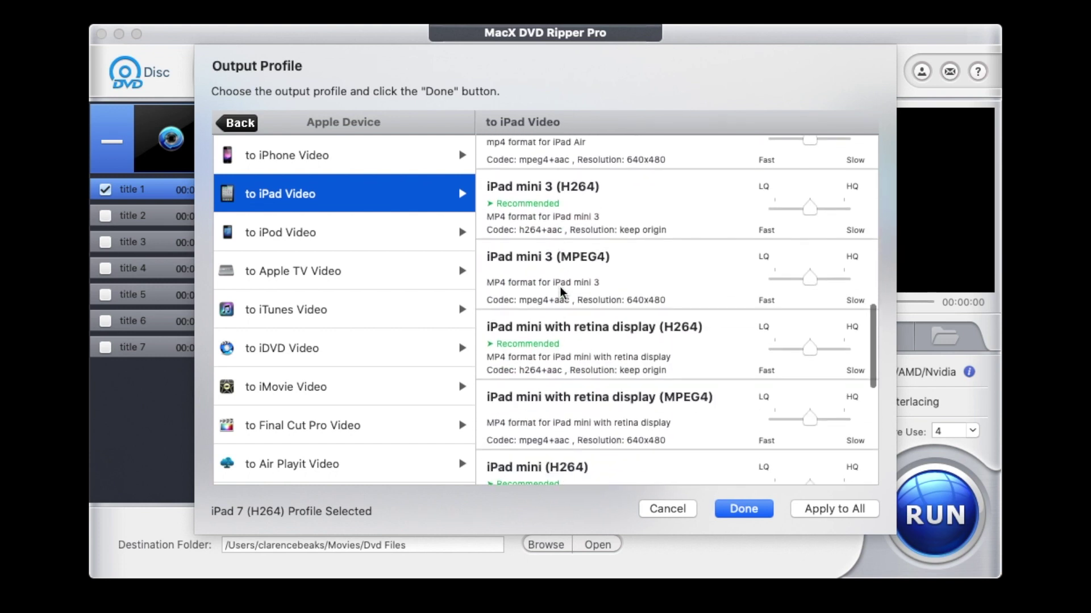
scroll(560, 286, "down", 4)
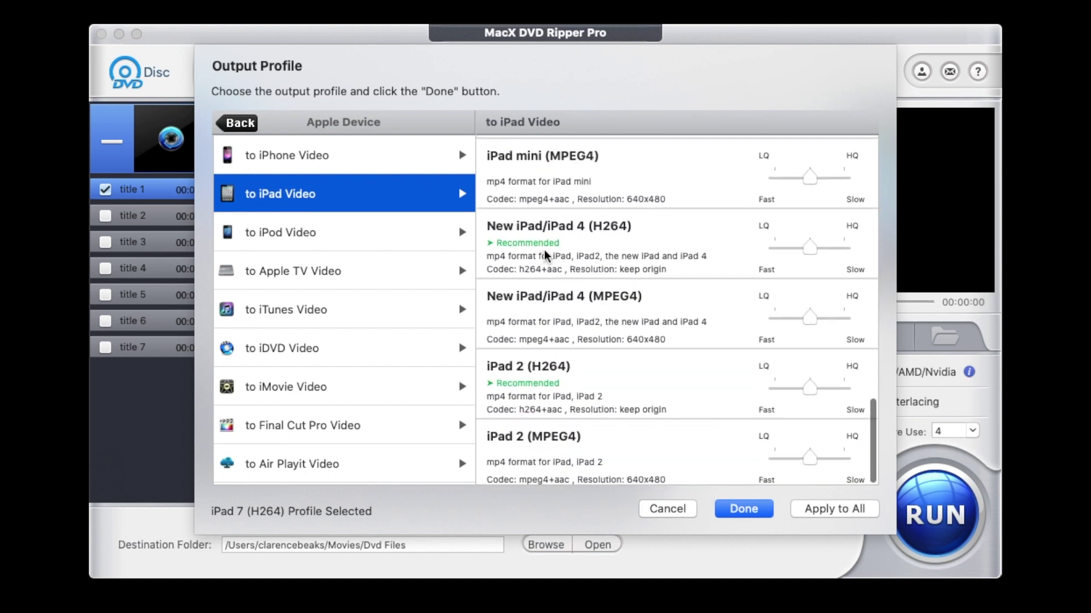
left_click(555, 248)
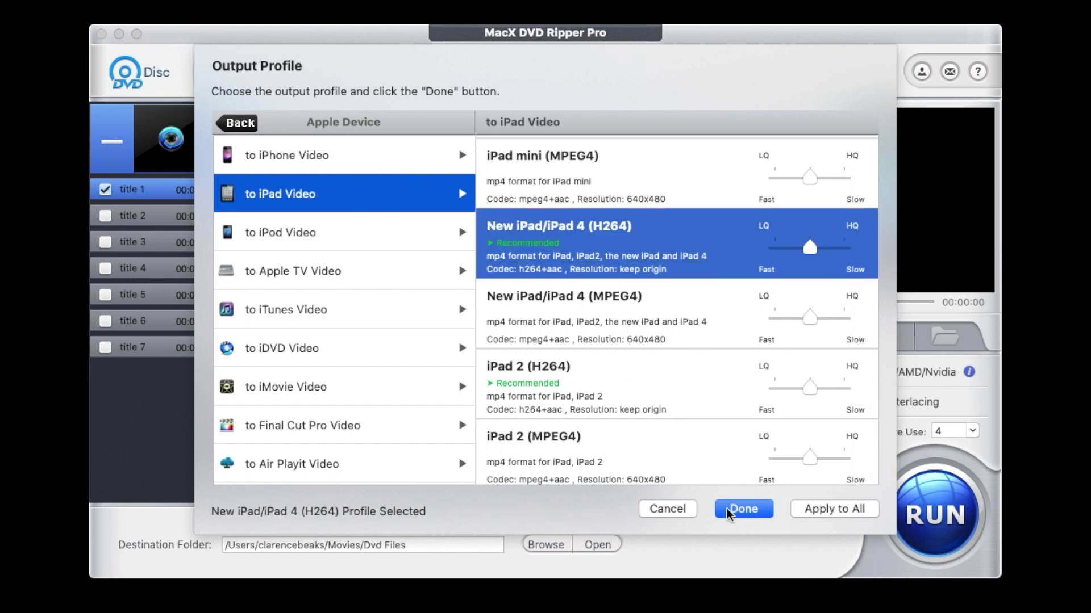
Return to the profile categories, view the YouTube Video, PC General Video and to Music profiles, and cancel the profile selection
scroll(343, 353, "down", 1)
scroll(342, 353, "up", 1)
scroll(343, 354, "down", 1)
left_click(240, 122)
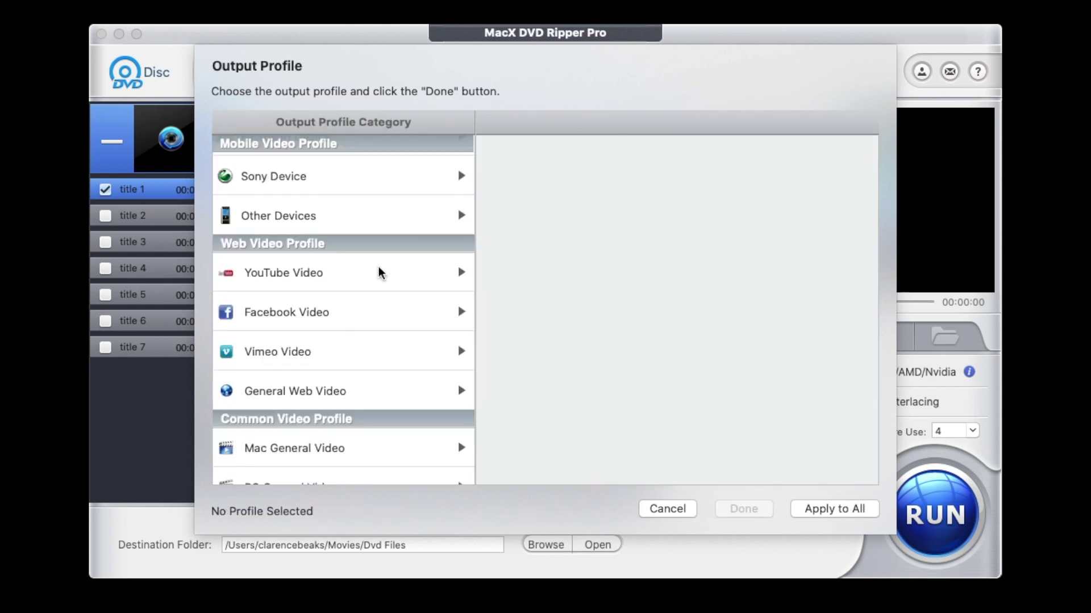
scroll(378, 273, "down", 2)
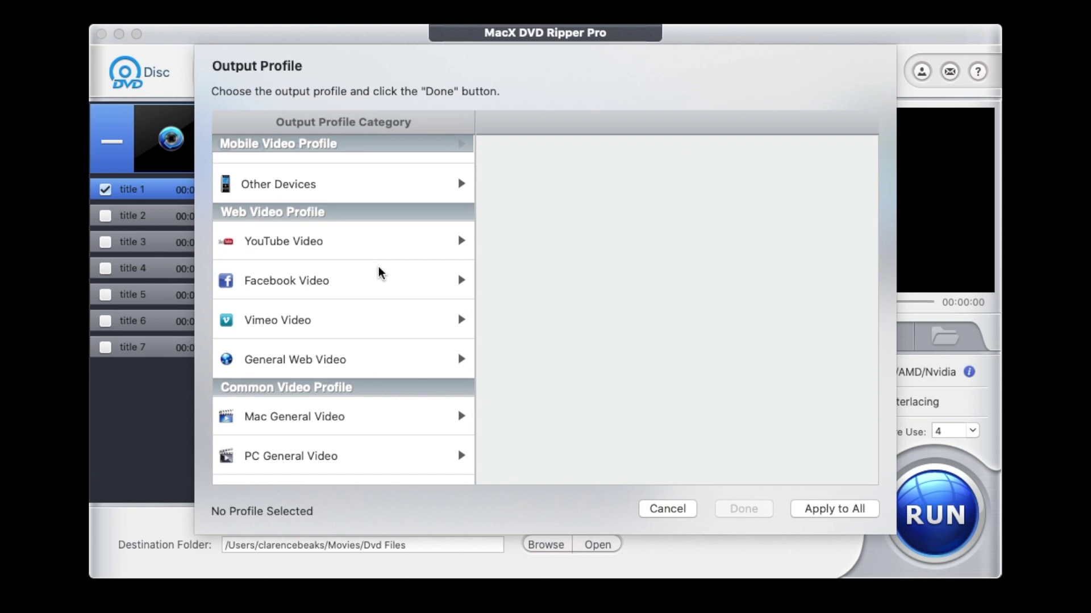
left_click(379, 253)
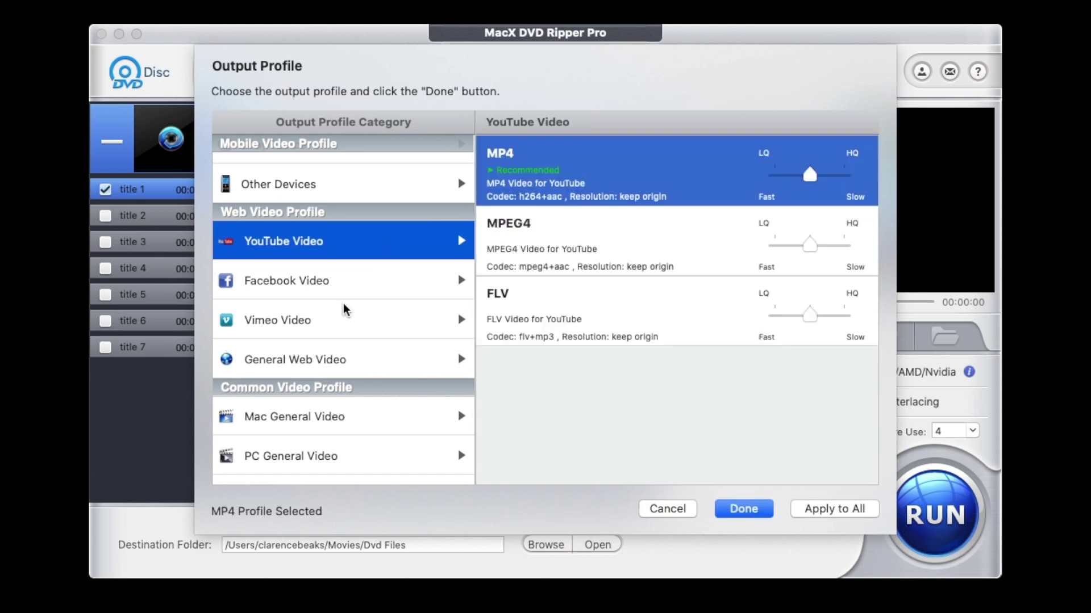
scroll(345, 309, "down", 3)
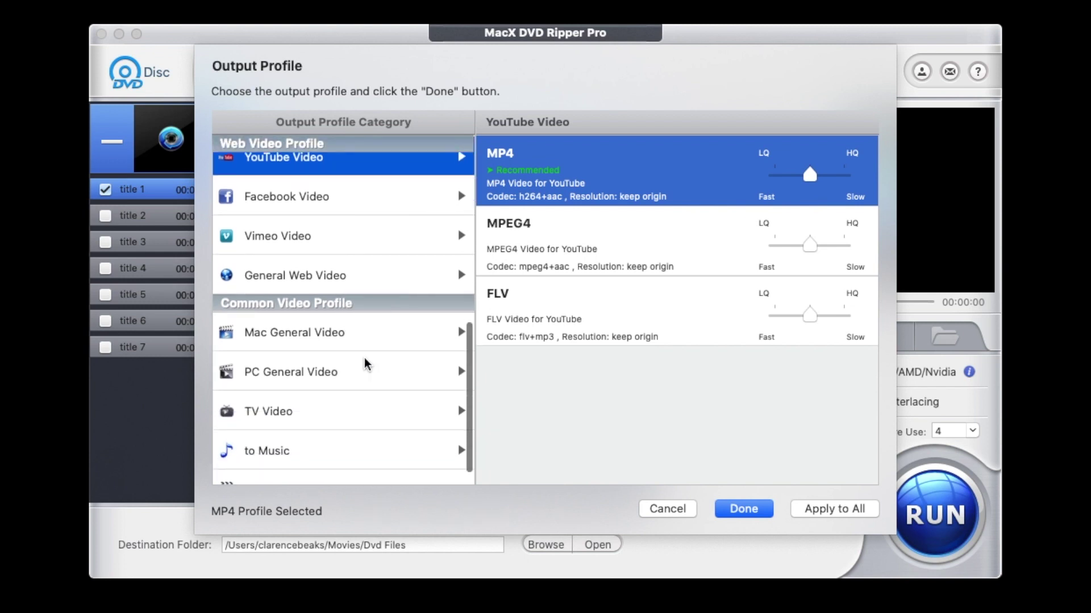
left_click(345, 376)
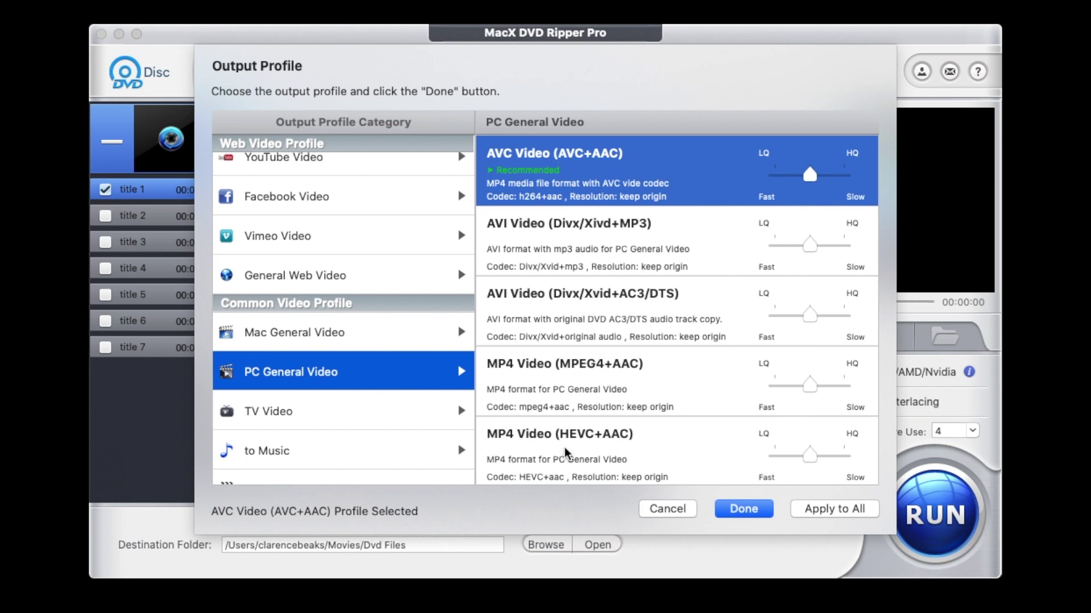
scroll(327, 424, "down", 2)
left_click(323, 428)
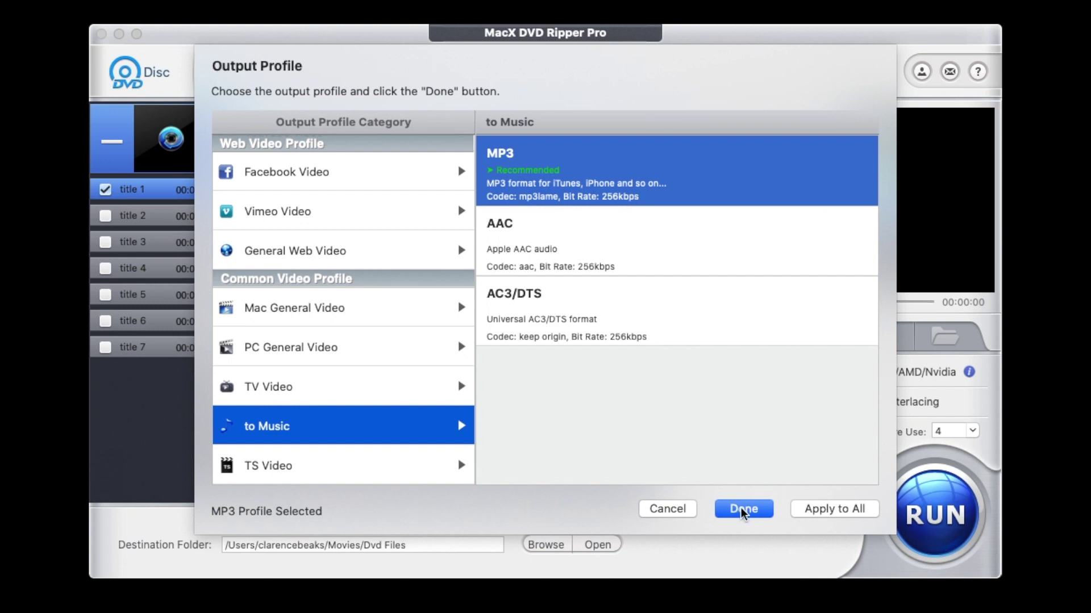
left_click(667, 510)
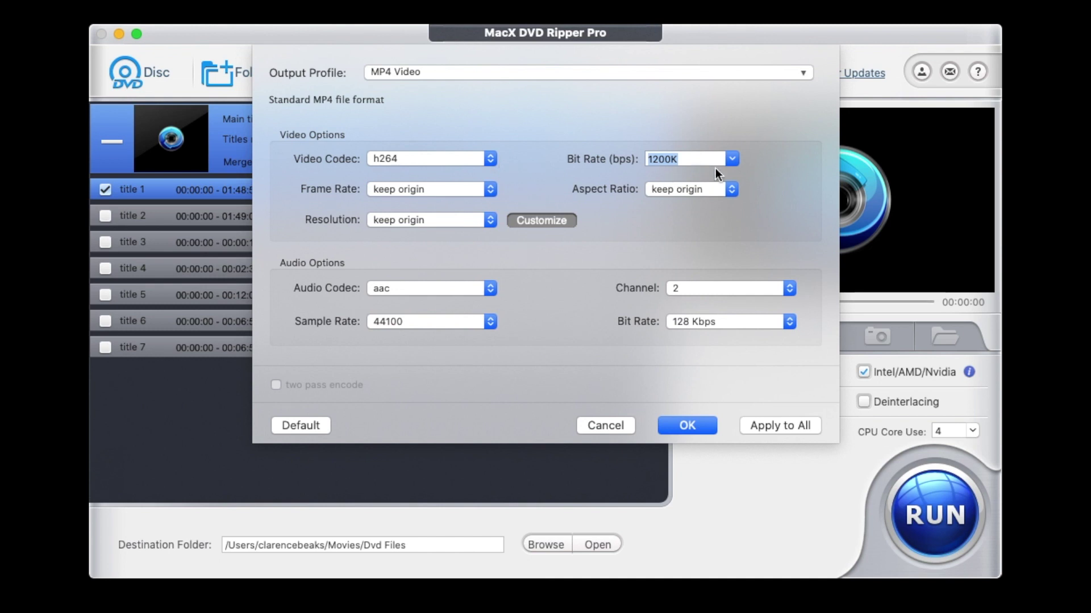
Examine the available video bit rates, aspect ratios, resolutions and audio codecs for the MP4 Video profile
left_click(730, 161)
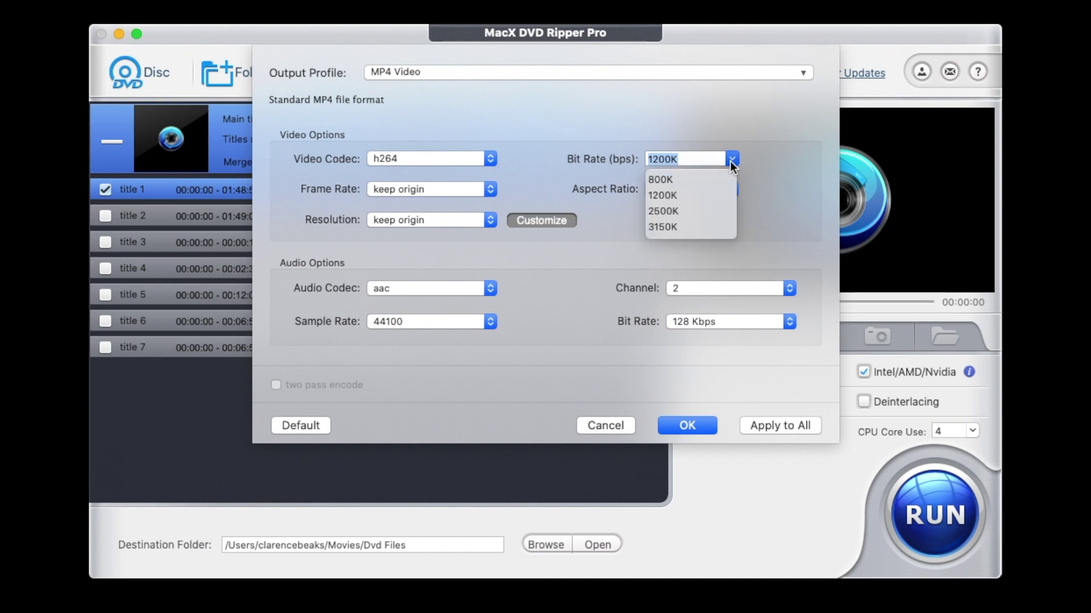
left_click(731, 161)
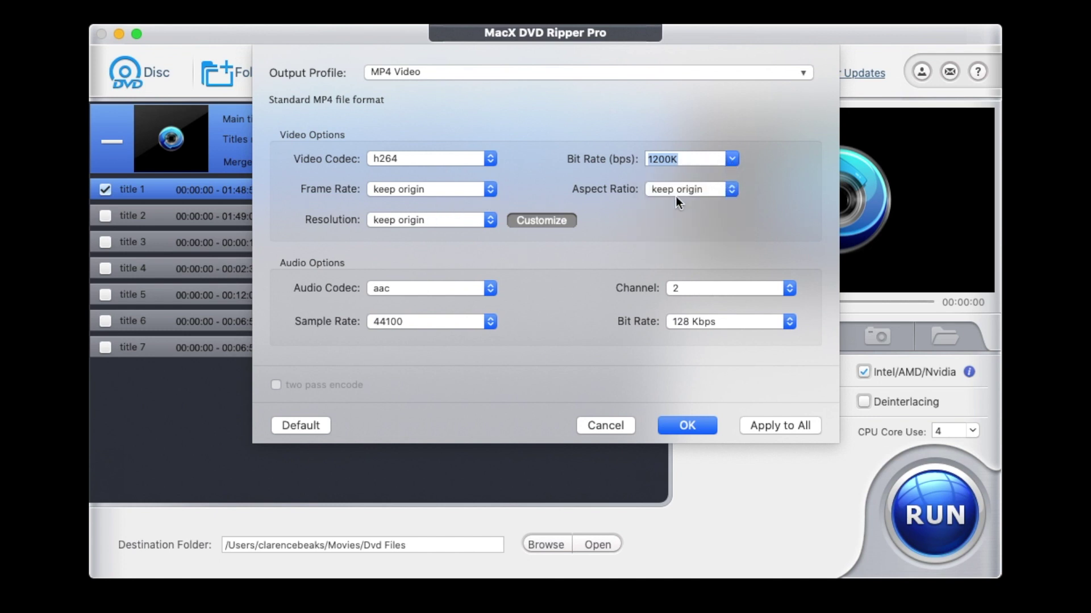
left_click(731, 189)
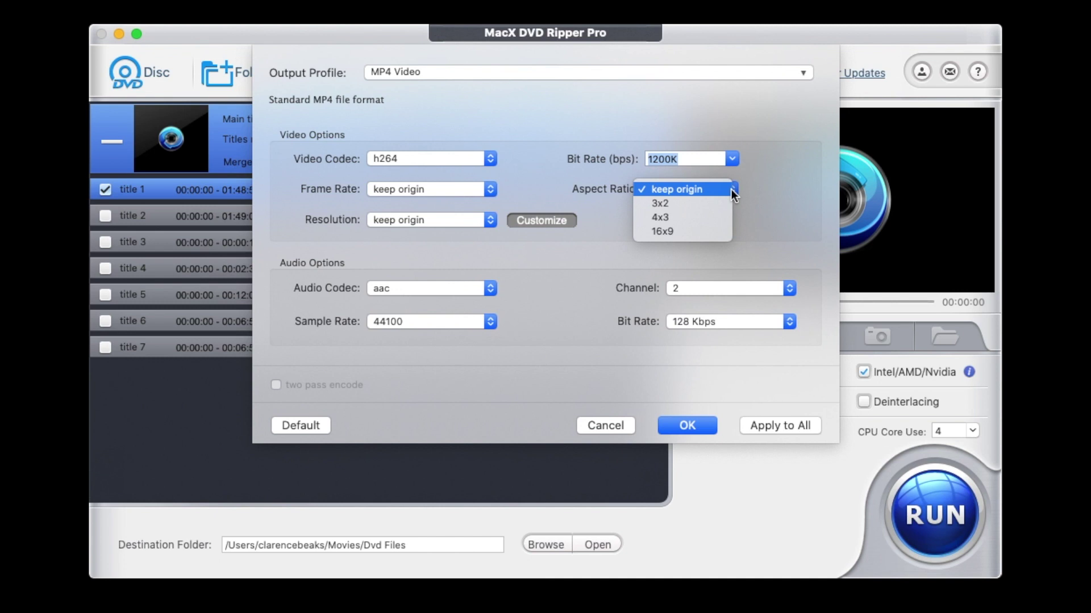
left_click(731, 190)
left_click(489, 222)
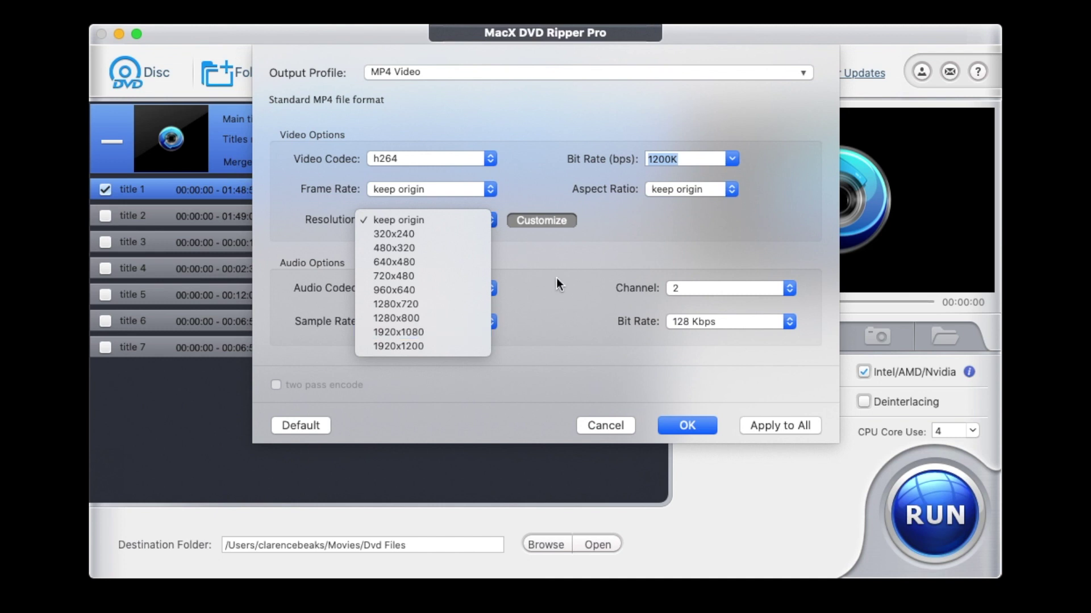
left_click(493, 291)
left_click(493, 291)
left_click(493, 291)
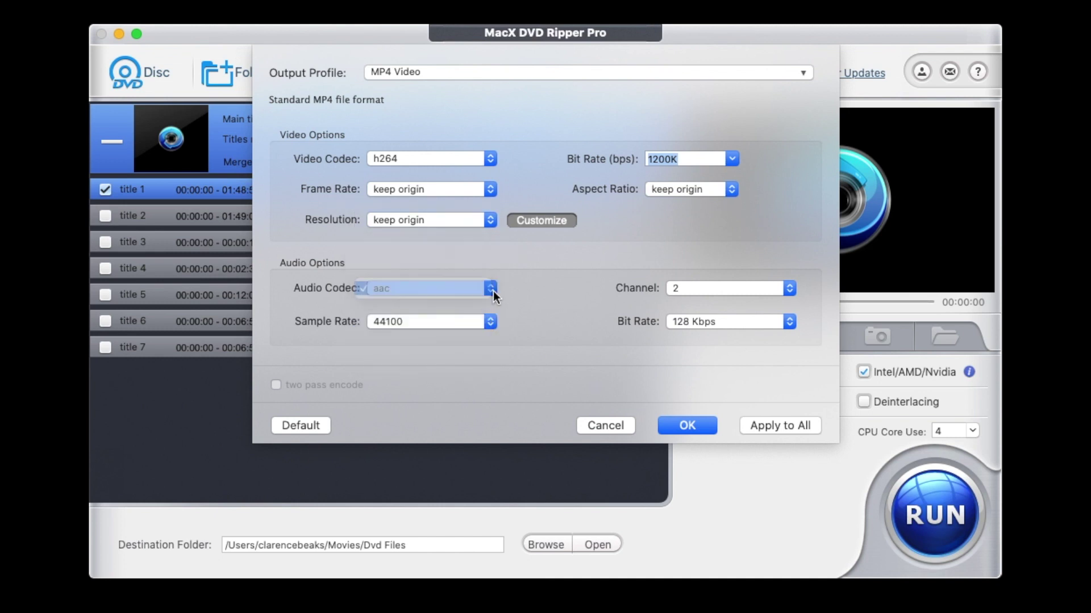
Set the MP4 Video profile's audio channels to 6 and accept the output settings
left_click(789, 288)
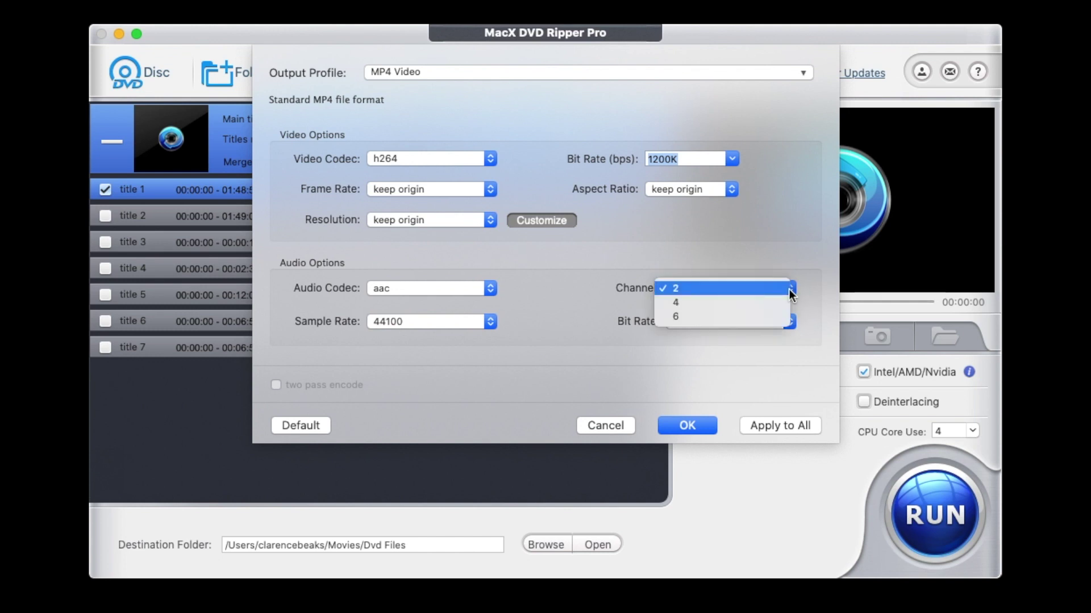
left_click(724, 315)
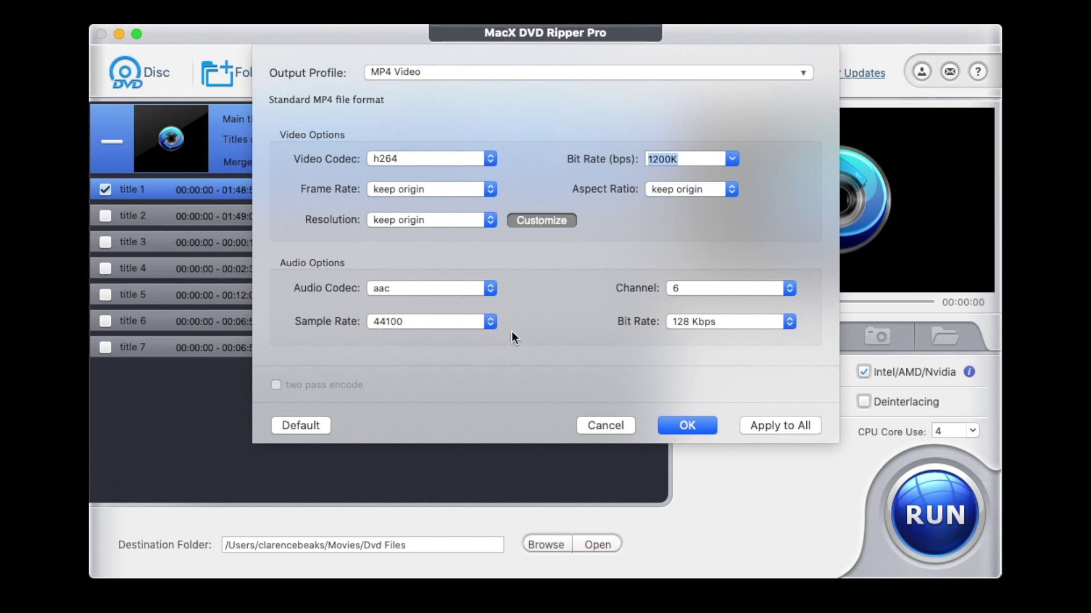
left_click(687, 426)
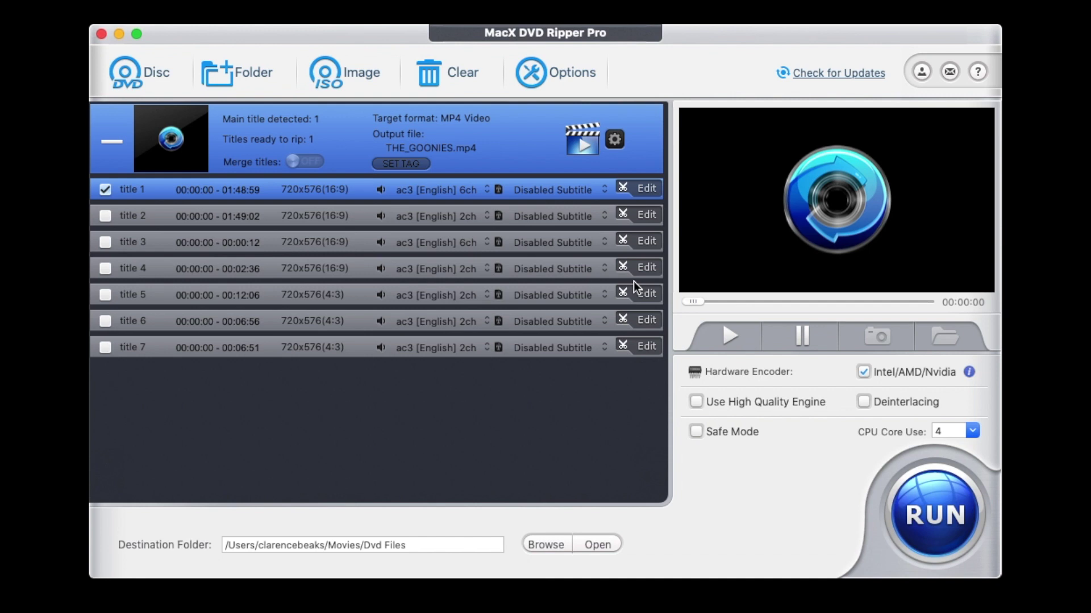
Open title 1 for editing and preview the video at about 18 minutes in
left_click(643, 193)
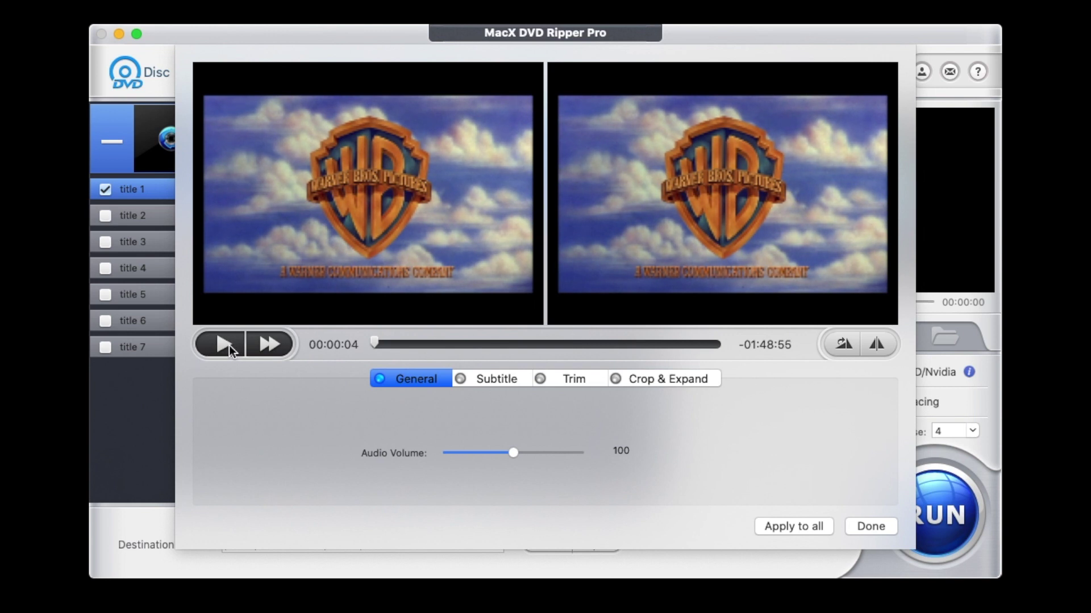
left_click_drag(375, 344, 455, 344)
left_click(222, 345)
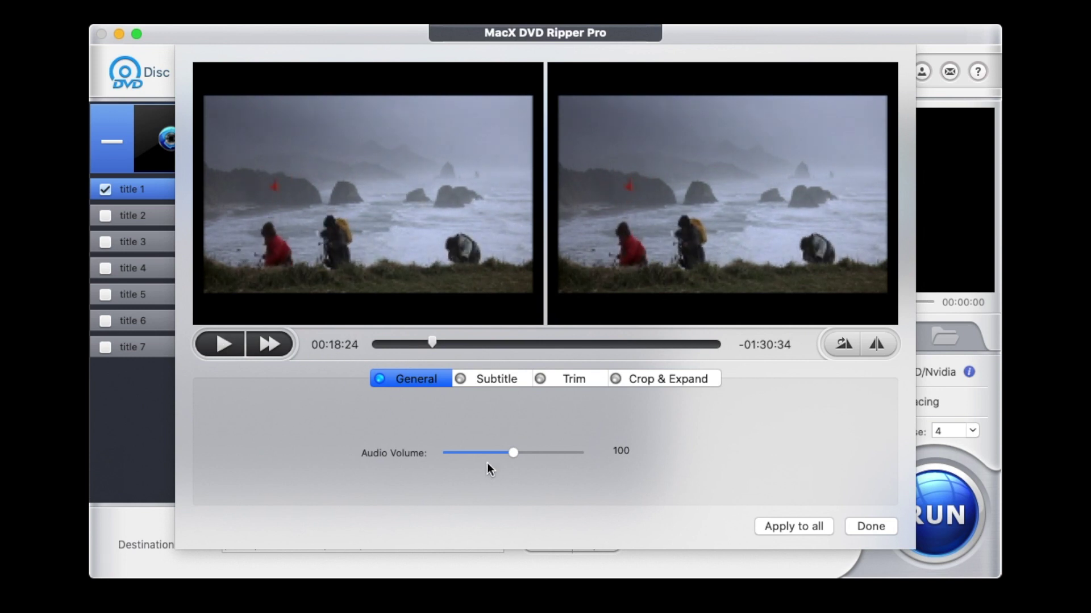
mouse_move(513, 454)
left_mouse_down()
mouse_move(596, 455)
mouse_move(514, 455)
left_mouse_up()
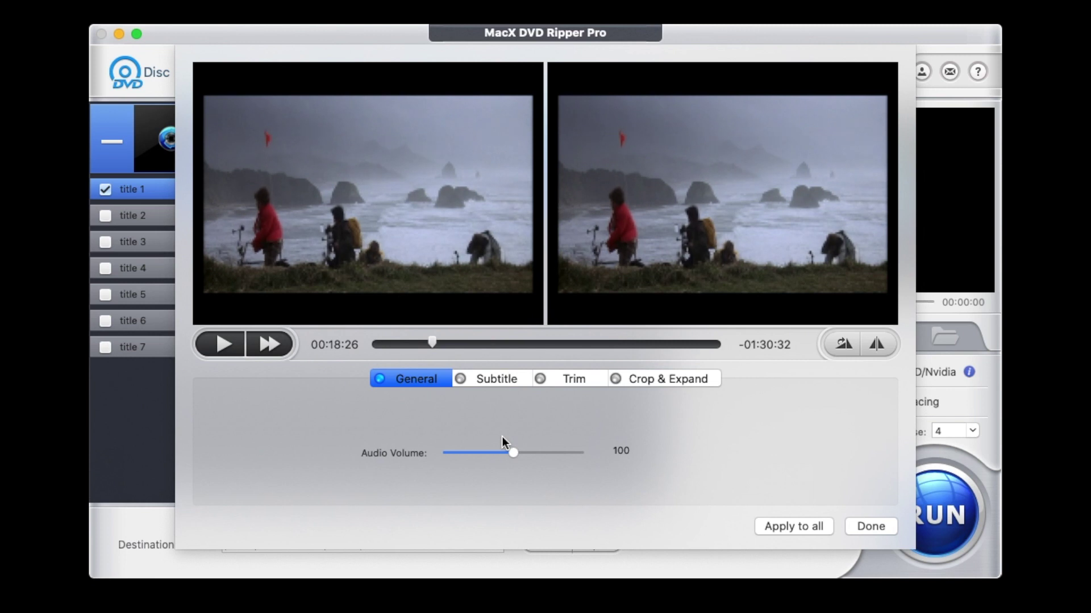
left_click(222, 344)
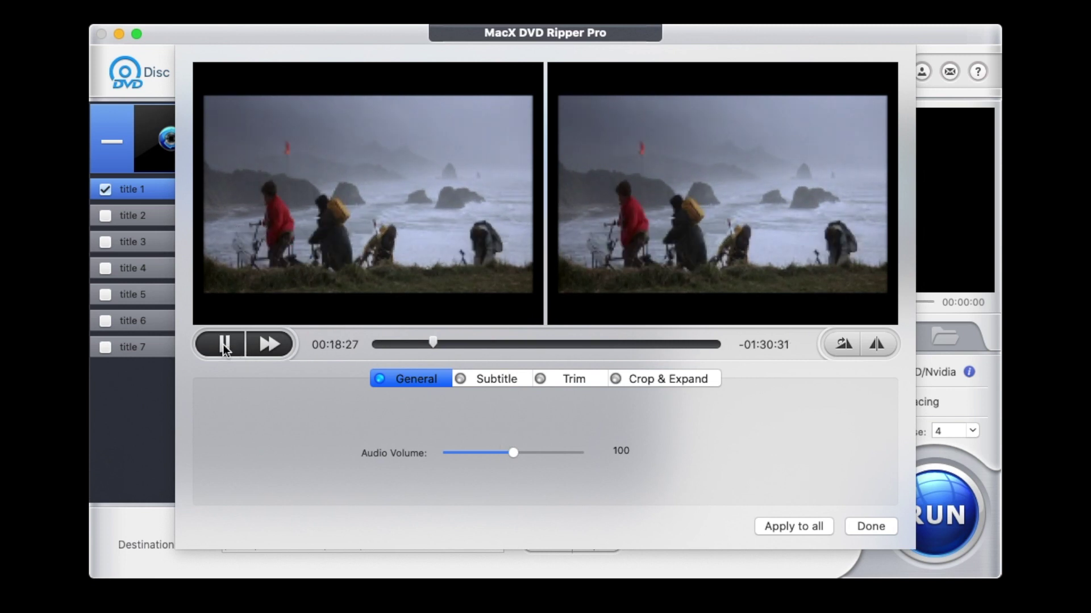
Enable subtitles for title 1 and choose the built-in Track3 [Italian] subtitle
left_click(478, 378)
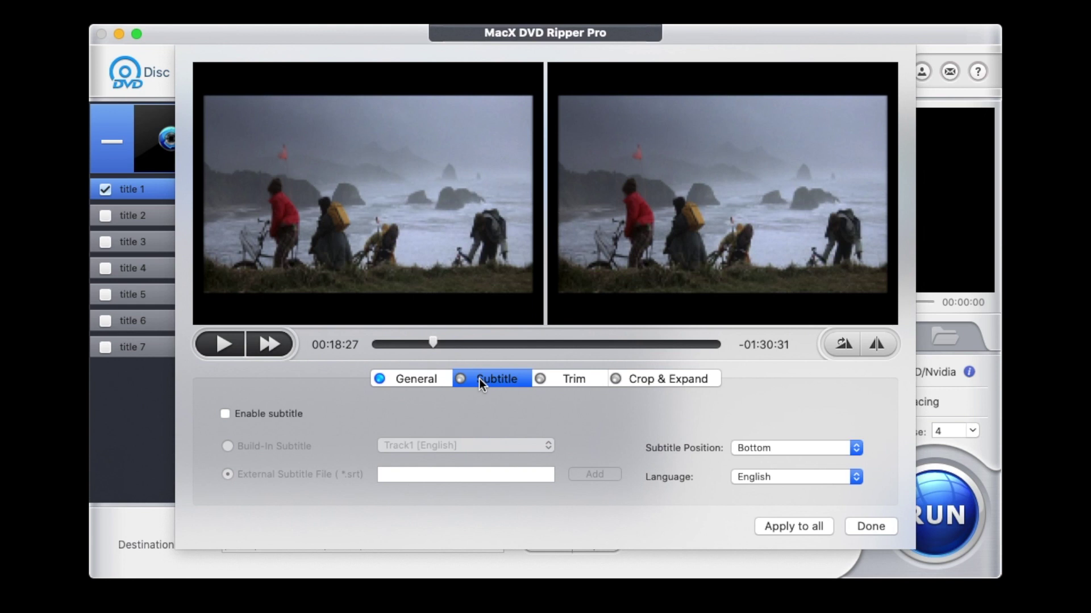
left_click(225, 414)
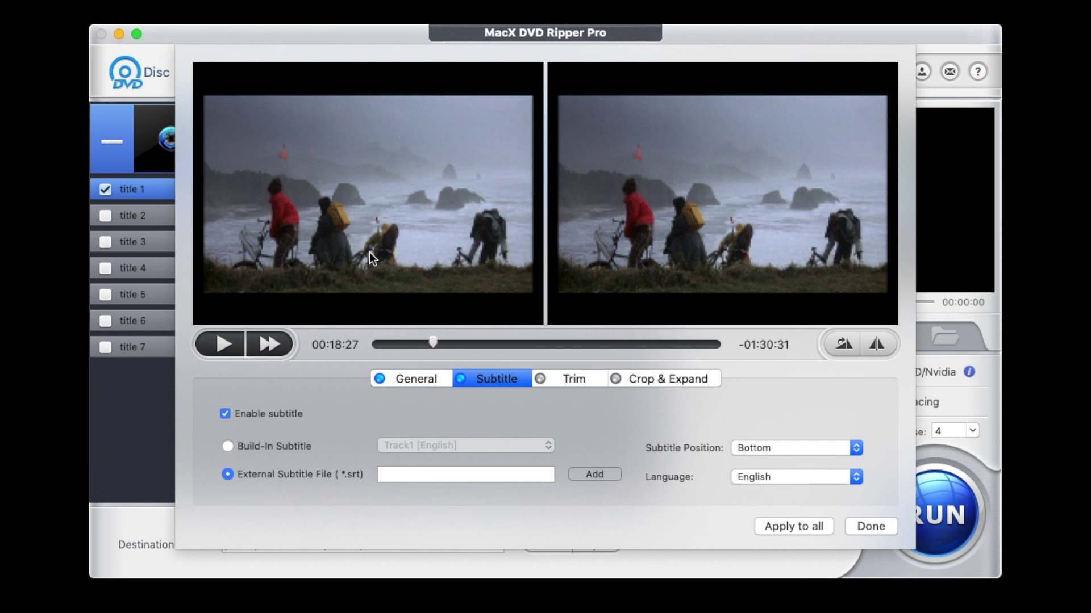
left_click(226, 446)
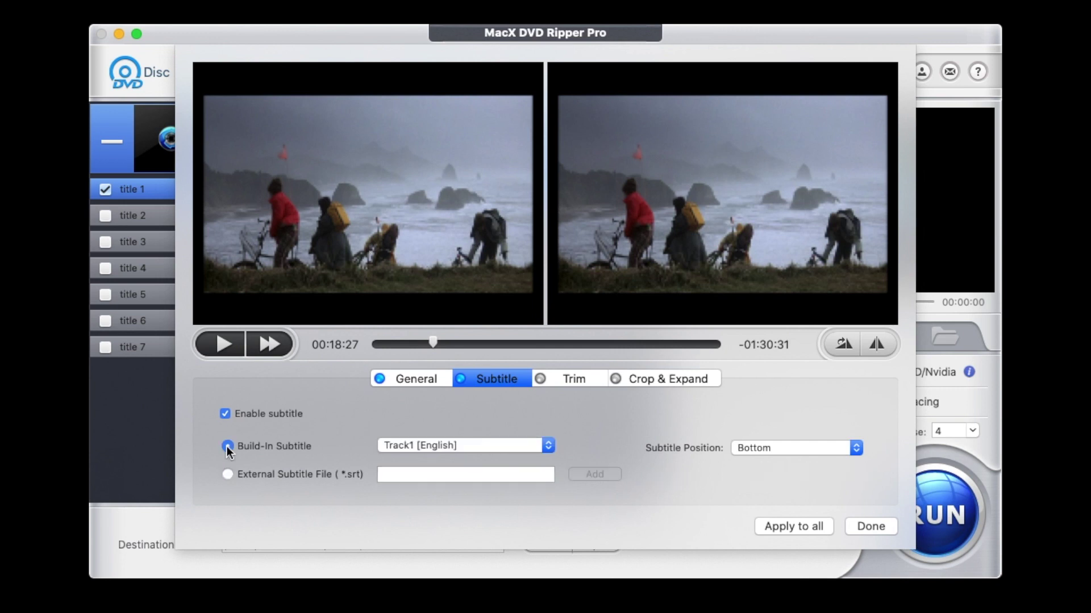
left_click(548, 446)
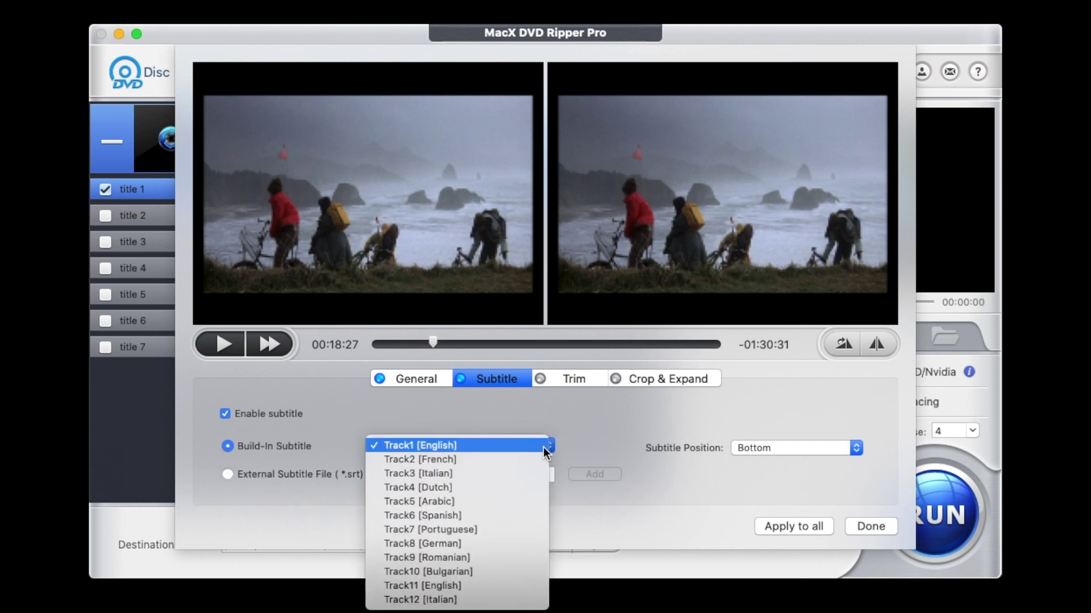
left_click(462, 476)
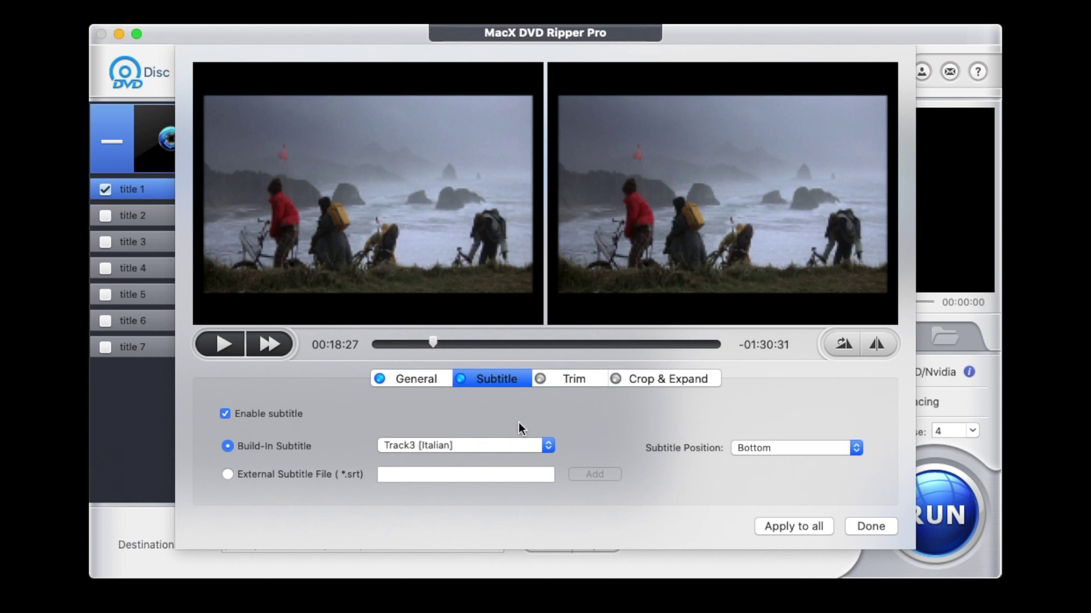
Switch the subtitle source to an external SRT file, cancel browsing for a file, and view the subtitle position choices
left_click(227, 474)
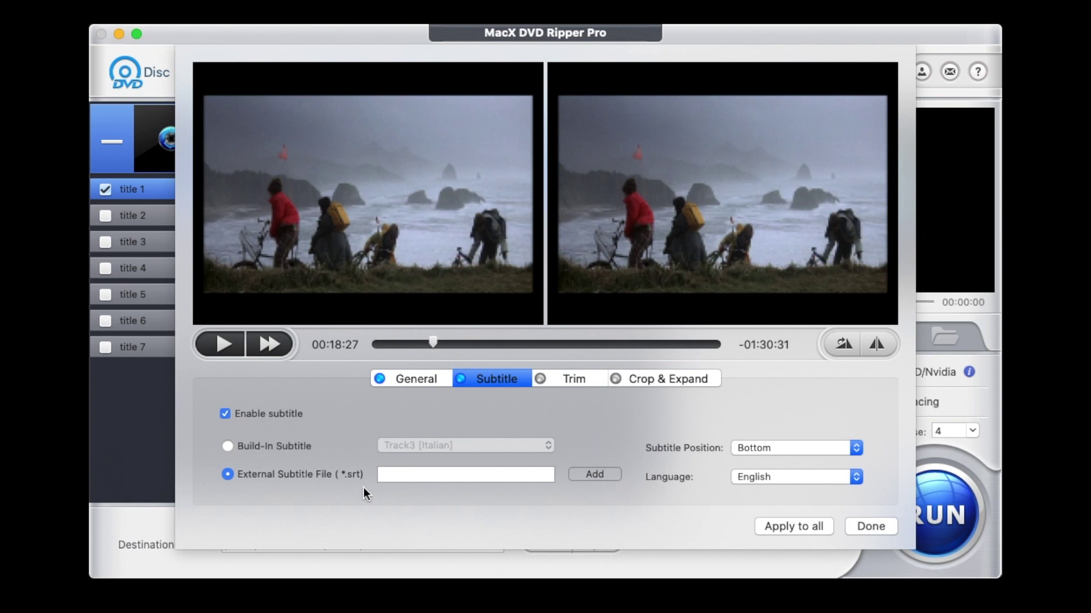
left_click(591, 475)
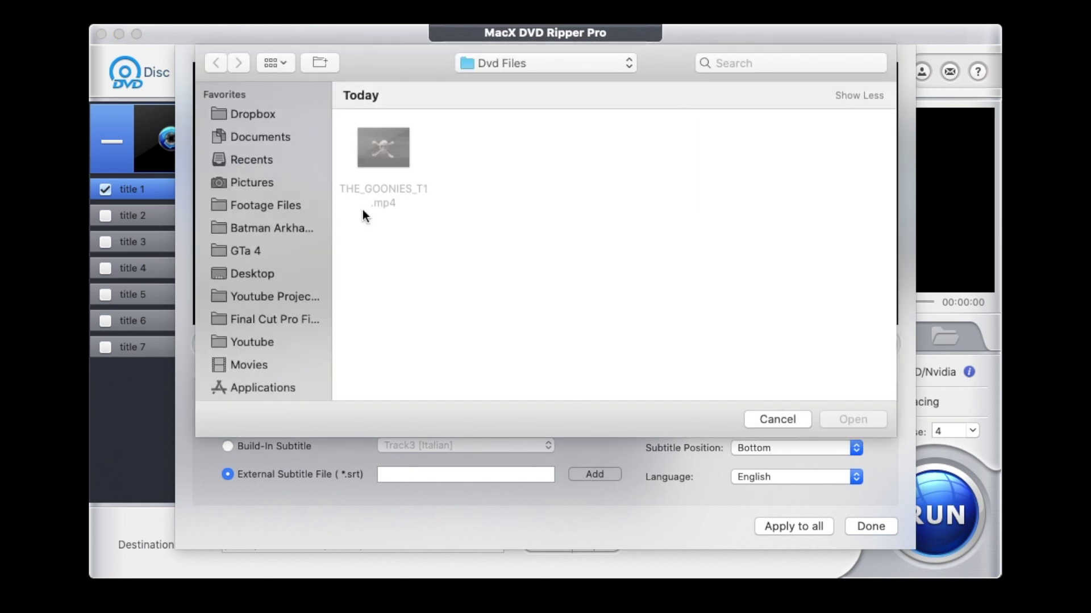
left_click(778, 420)
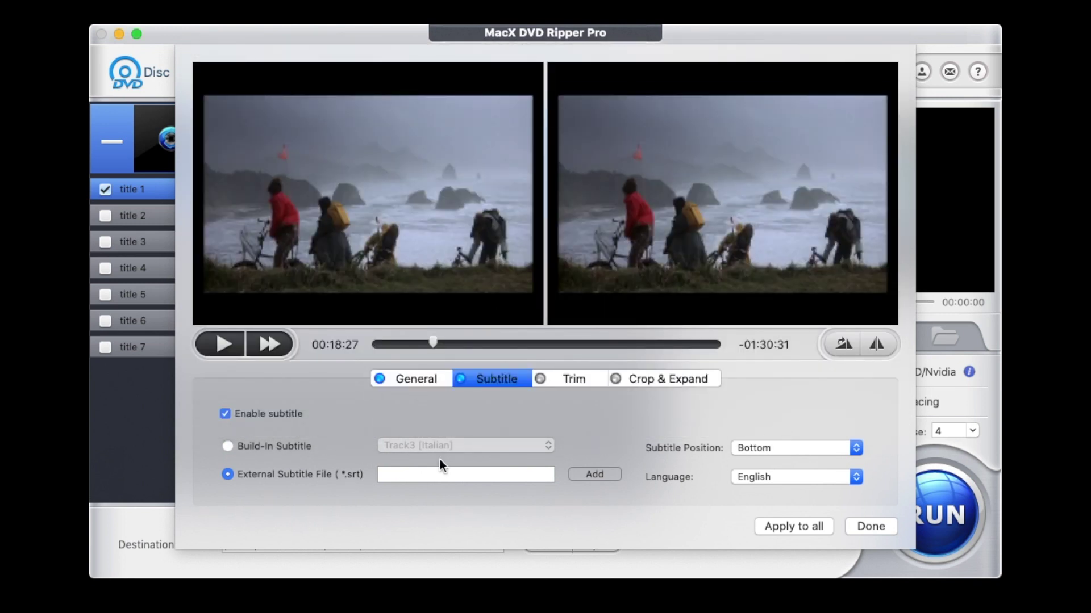
left_click(857, 449)
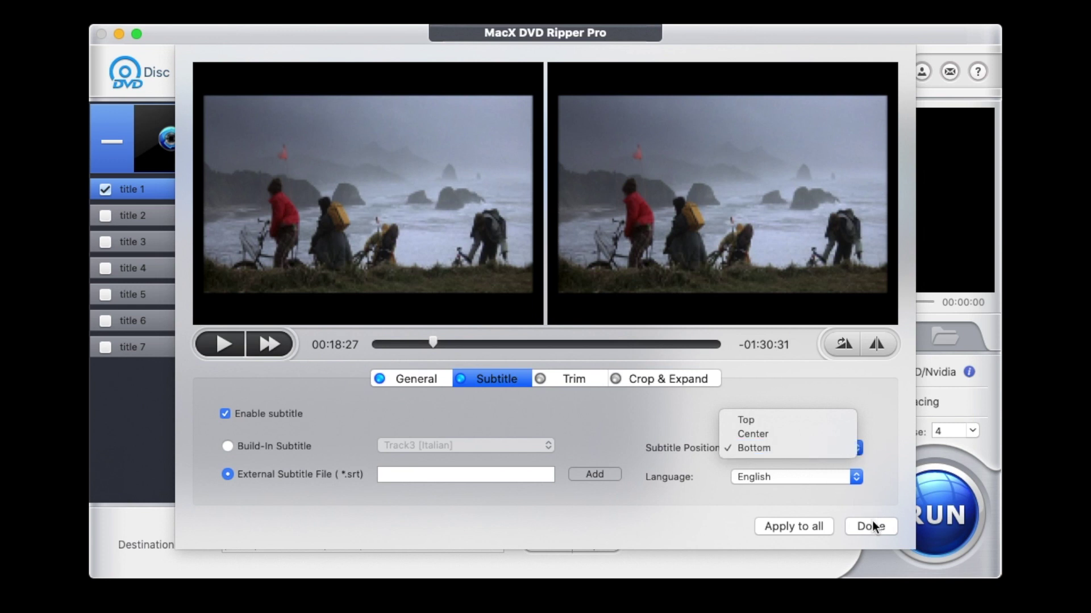
left_click(571, 379)
Enable trimming for title 1 and set the range to start at about 00:25:18 and end at about 00:48:30
left_click(572, 378)
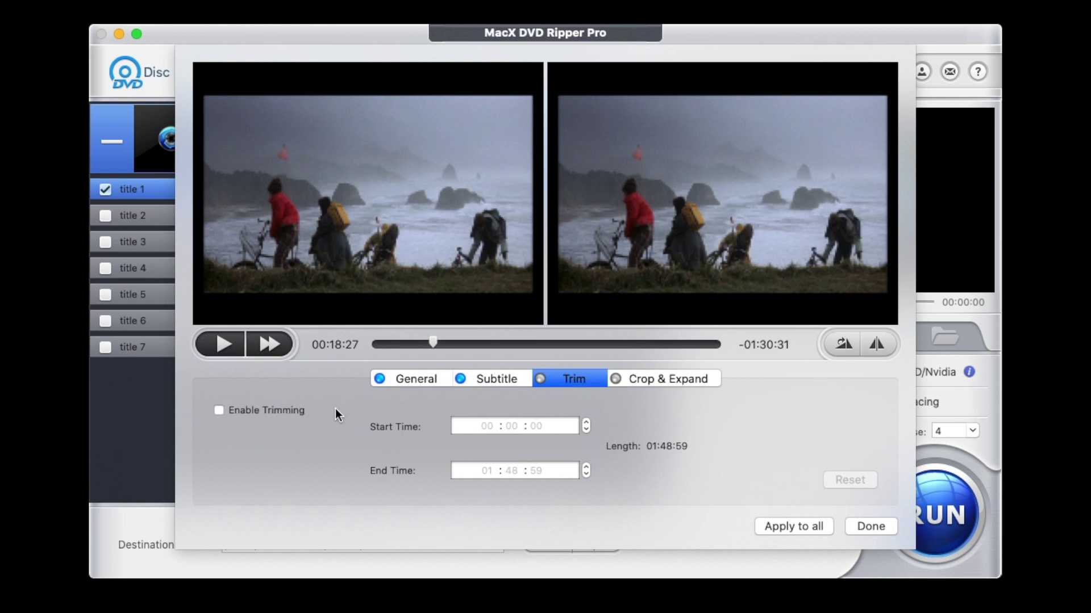
left_click(221, 410)
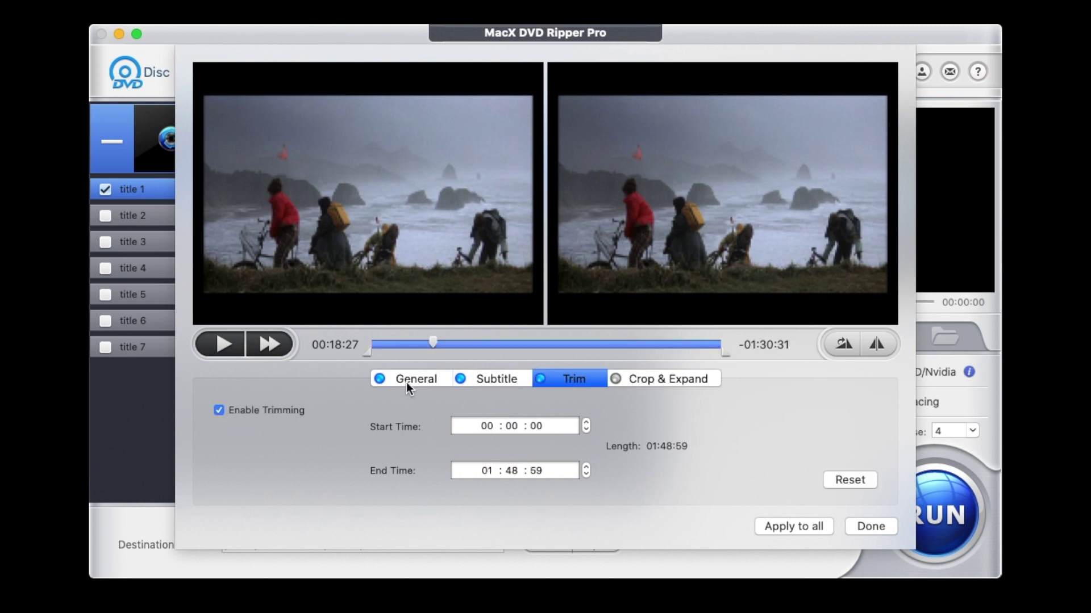
left_click_drag(368, 354, 448, 355)
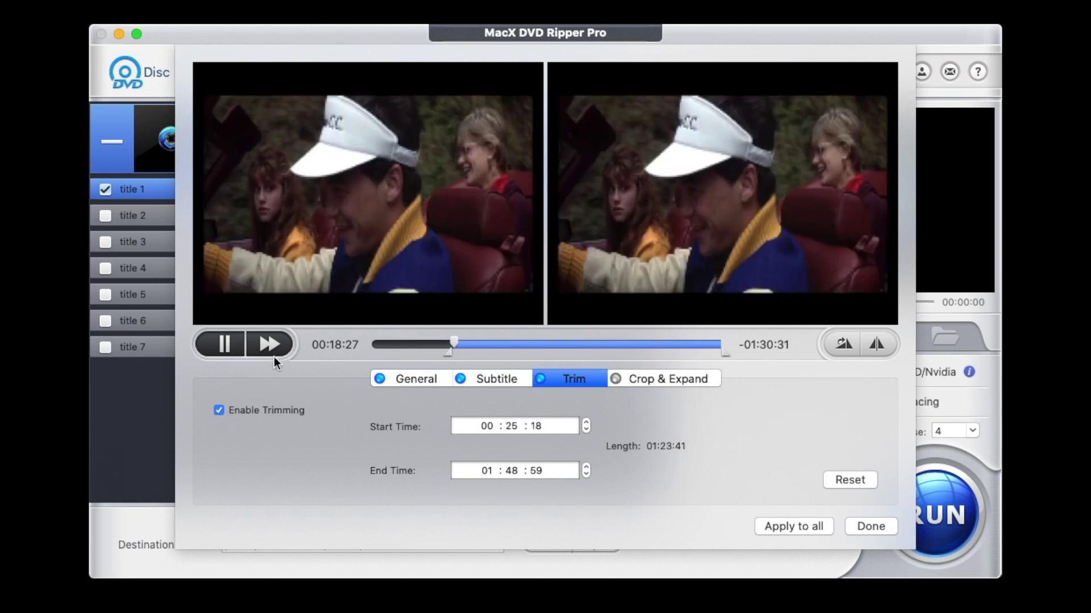
left_click(230, 349)
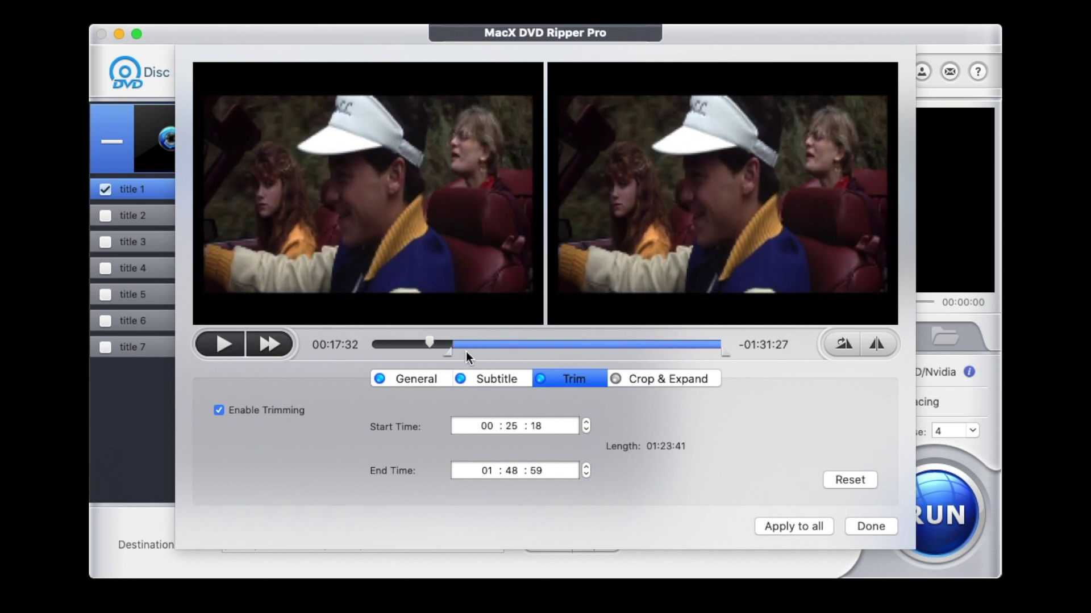
left_click_drag(725, 353, 528, 365)
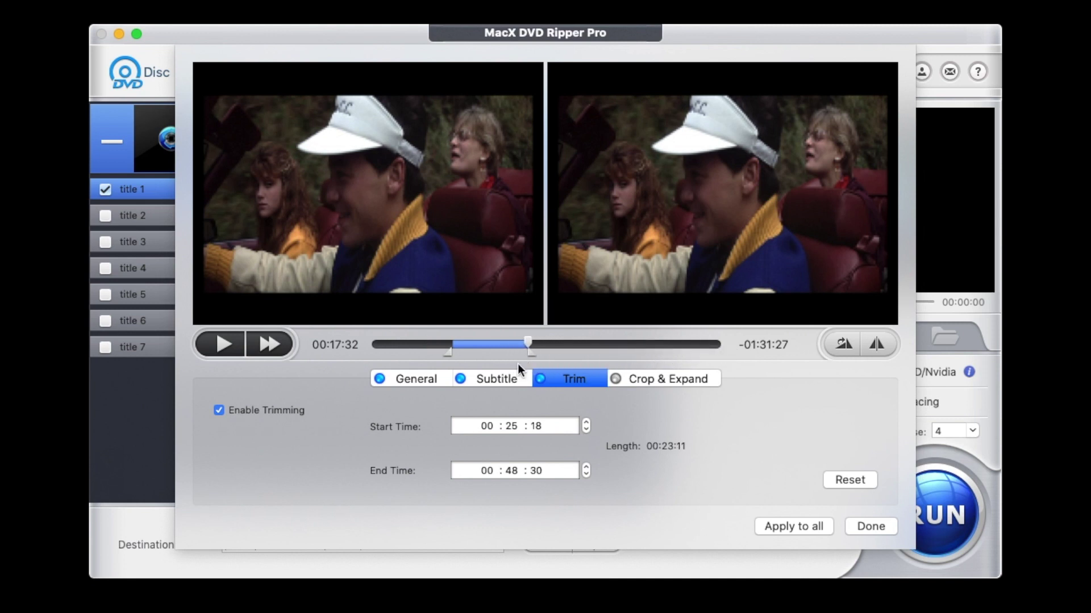
left_click(237, 349)
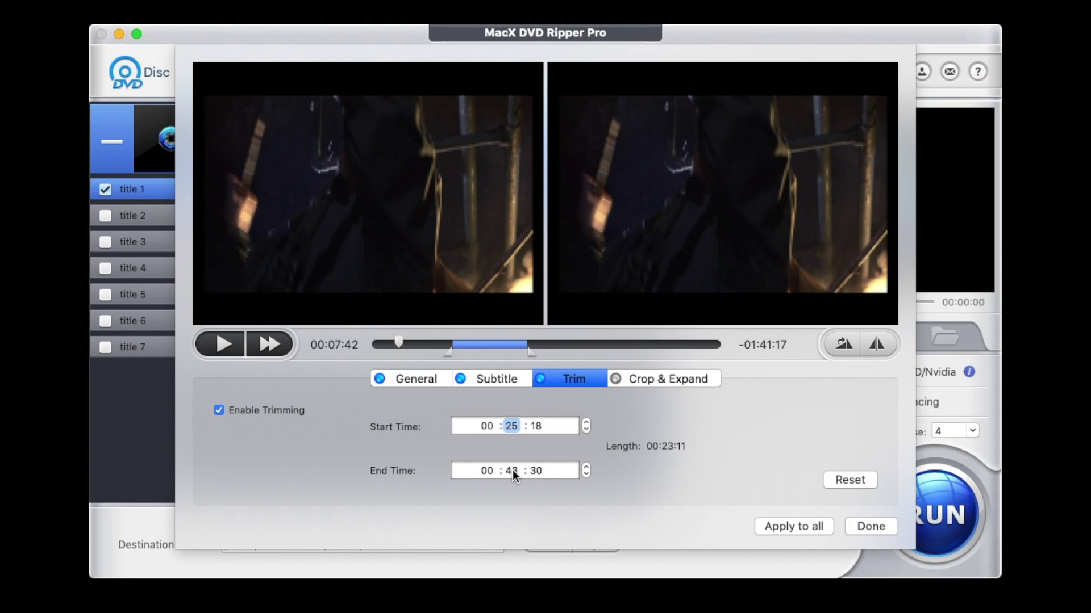
Rotate title 1's video through four quarter turns back to its original orientation
left_click(844, 345)
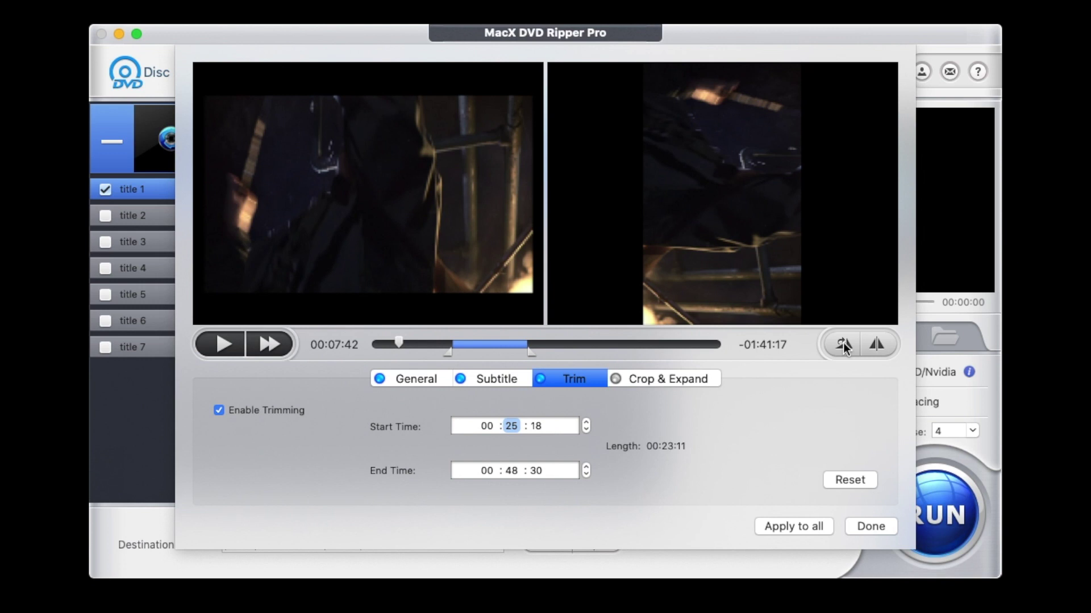
left_click(843, 345)
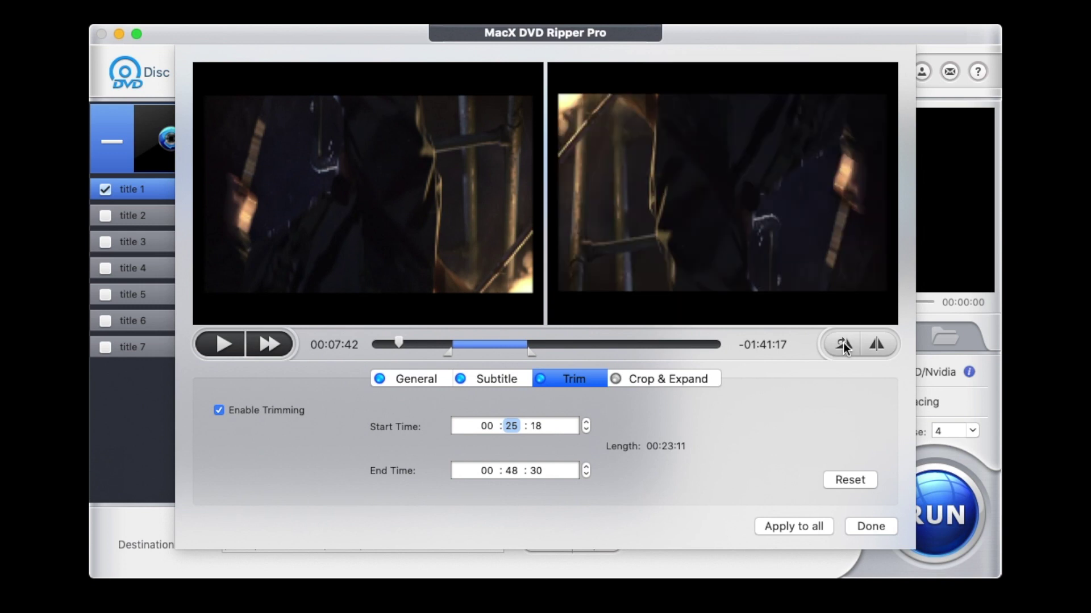
left_click(843, 344)
left_click(844, 345)
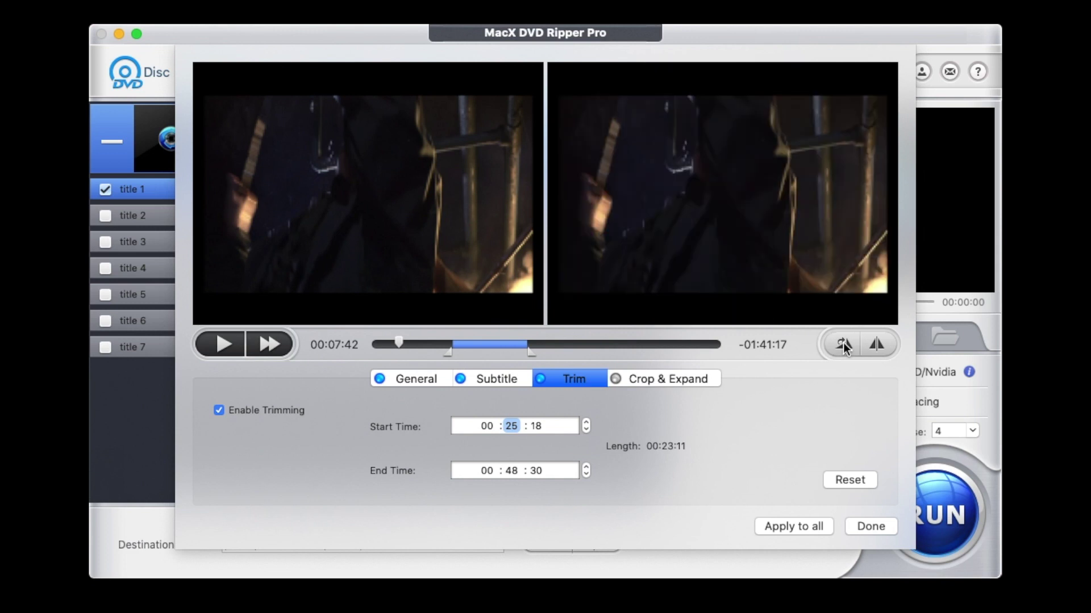
Enable cropping, resize the crop frame to about 288 × 162 at left 308 and top 200, and preview another scene with the crop
left_click(654, 378)
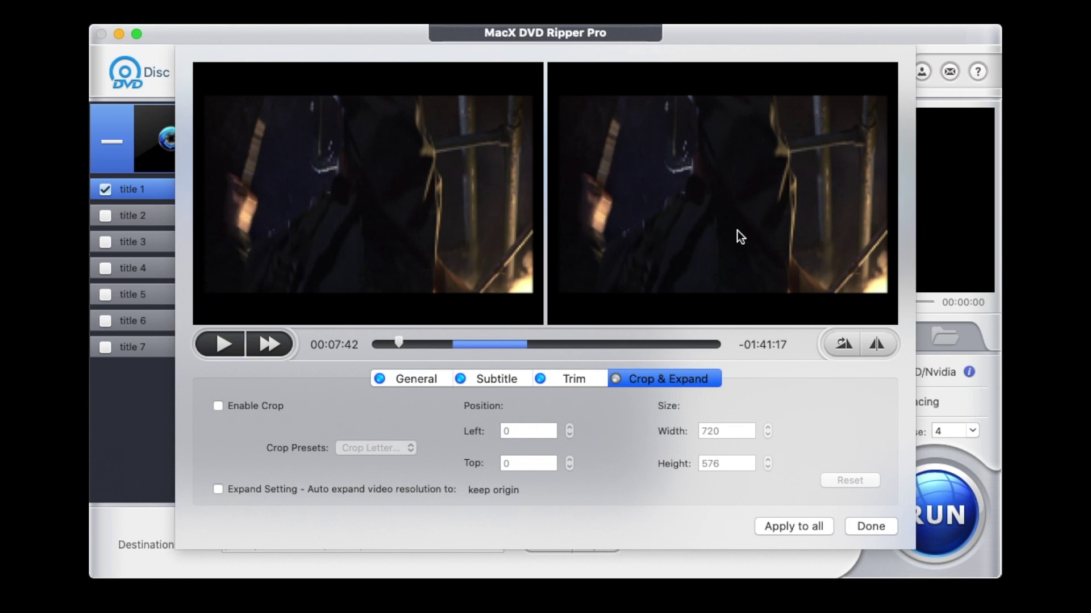
left_click(217, 406)
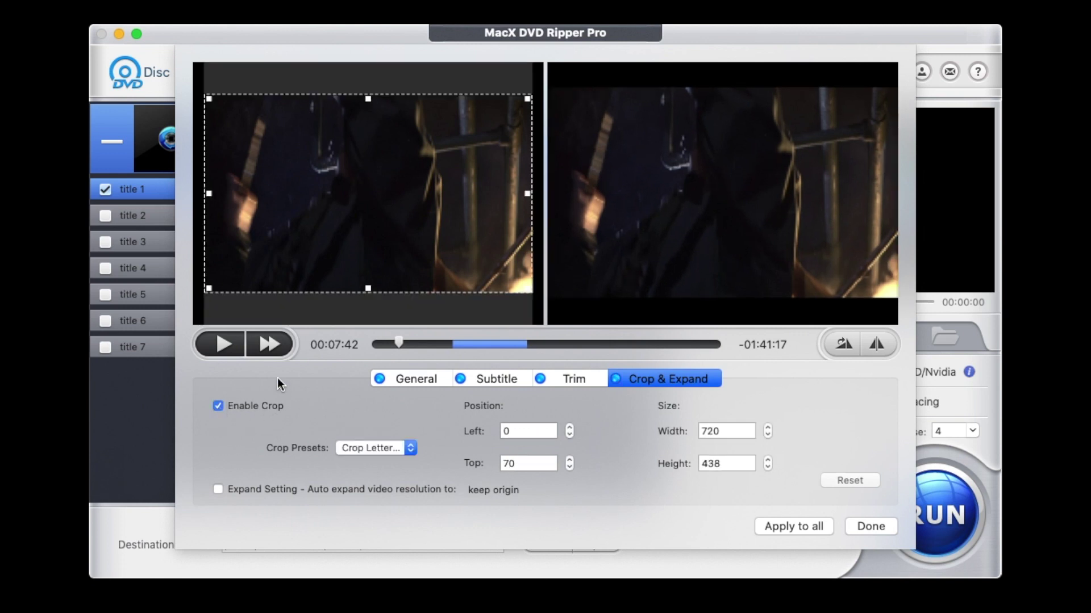
left_click_drag(371, 101, 370, 159)
left_click_drag(370, 291, 372, 224)
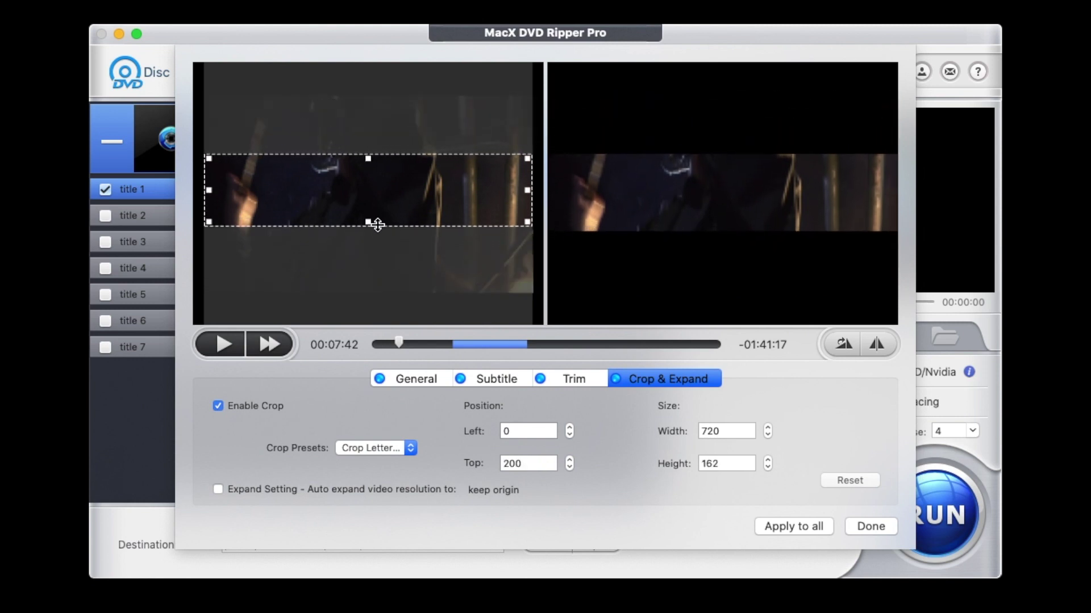
left_click_drag(210, 193, 349, 195)
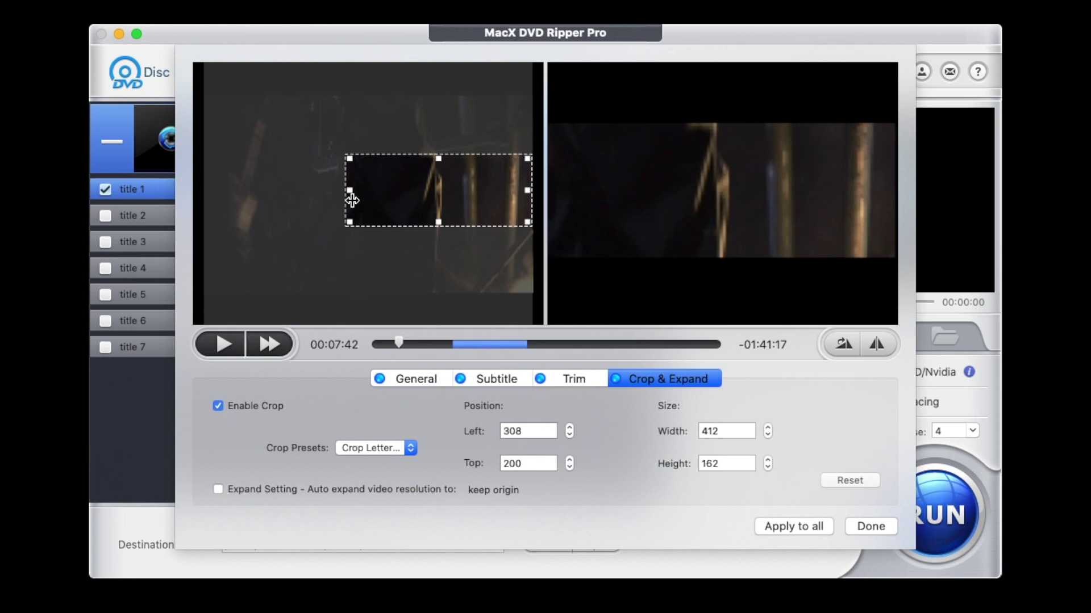
left_click_drag(530, 194, 472, 194)
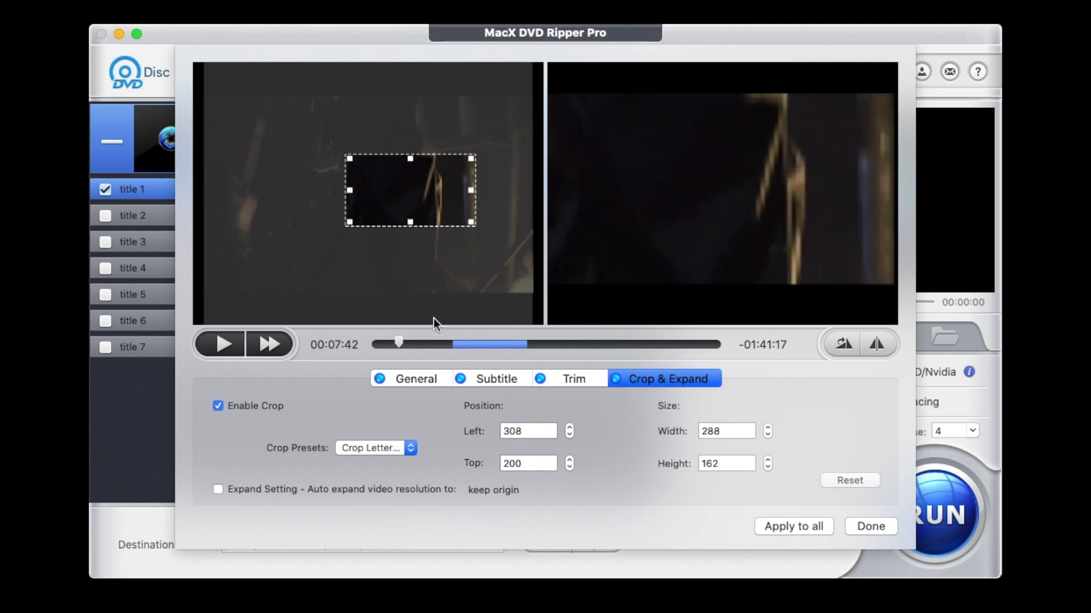
left_click_drag(402, 342, 429, 341)
left_click(405, 348)
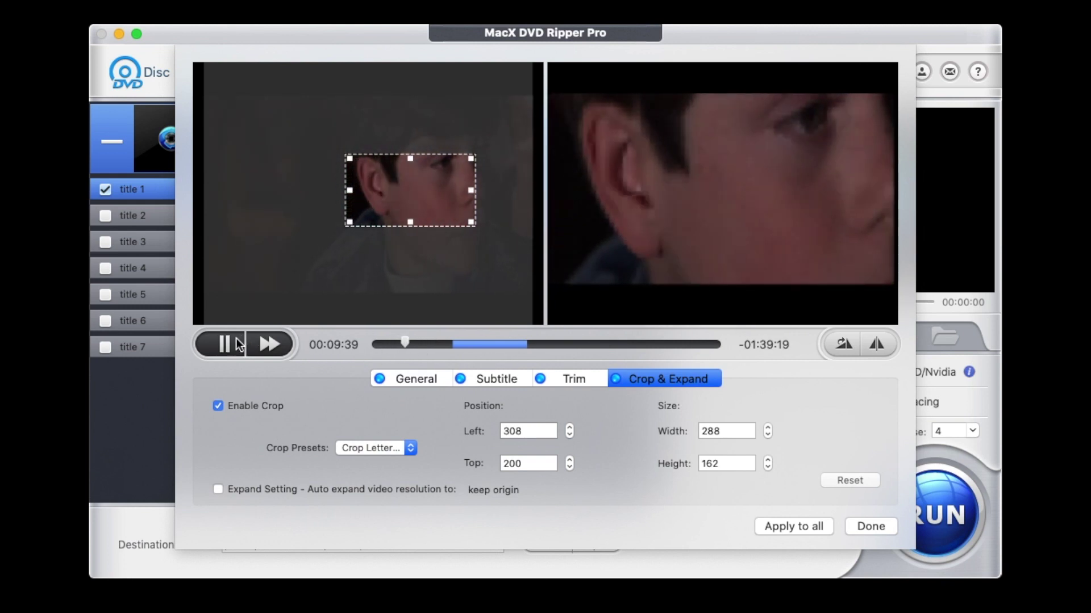